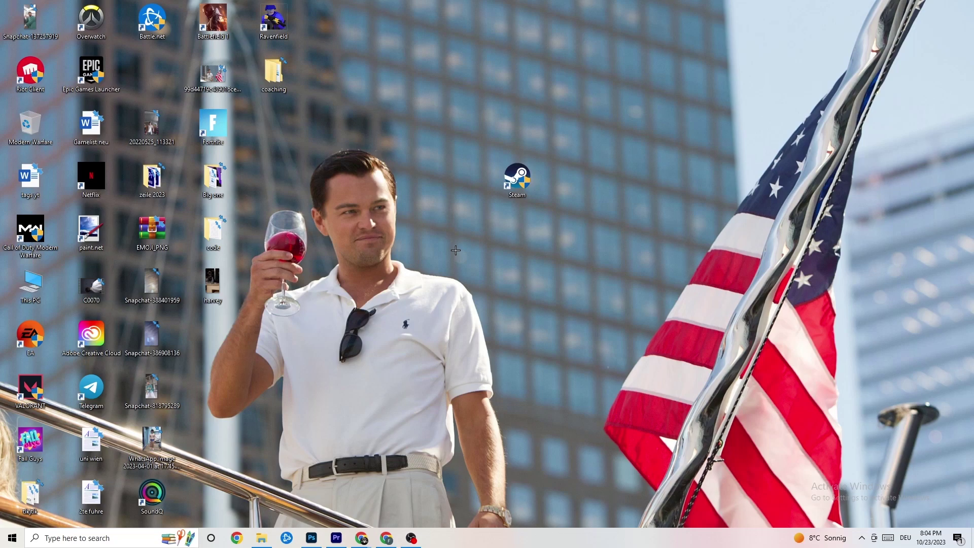
# Check the compatibility mode options in the Steam desktop shortcut's properties and accept the settings
pyautogui.moveTo(515, 187); pyautogui.dragTo(454, 219)
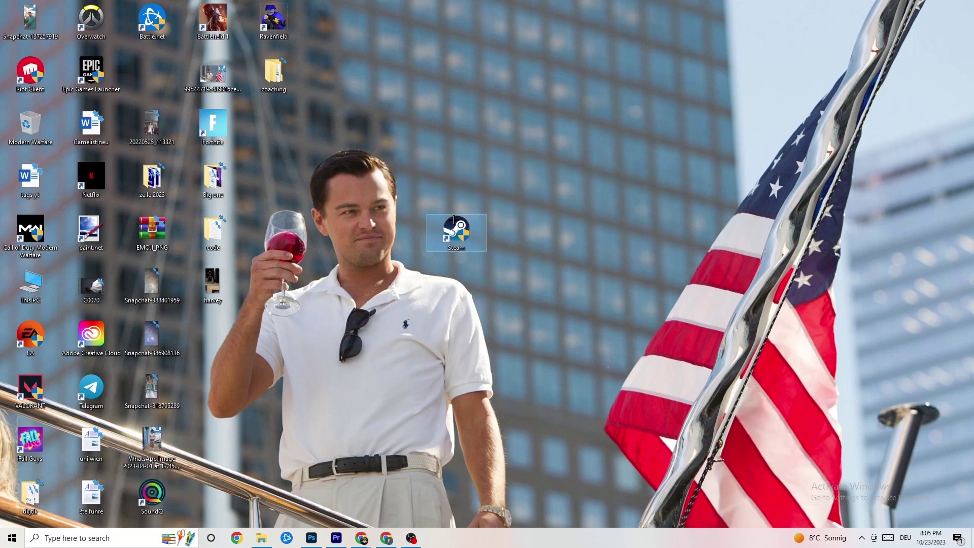
pyautogui.rightClick(460, 235)
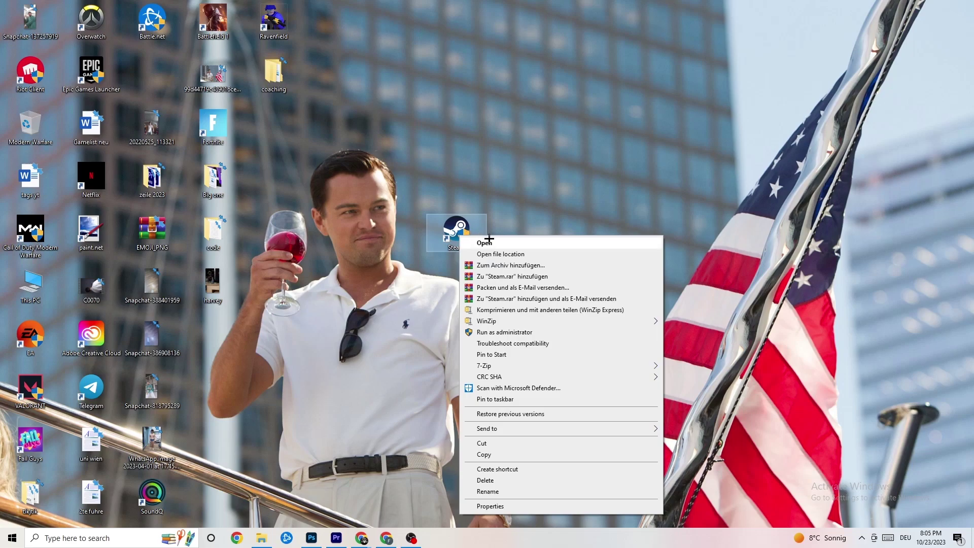
pyautogui.click(519, 506)
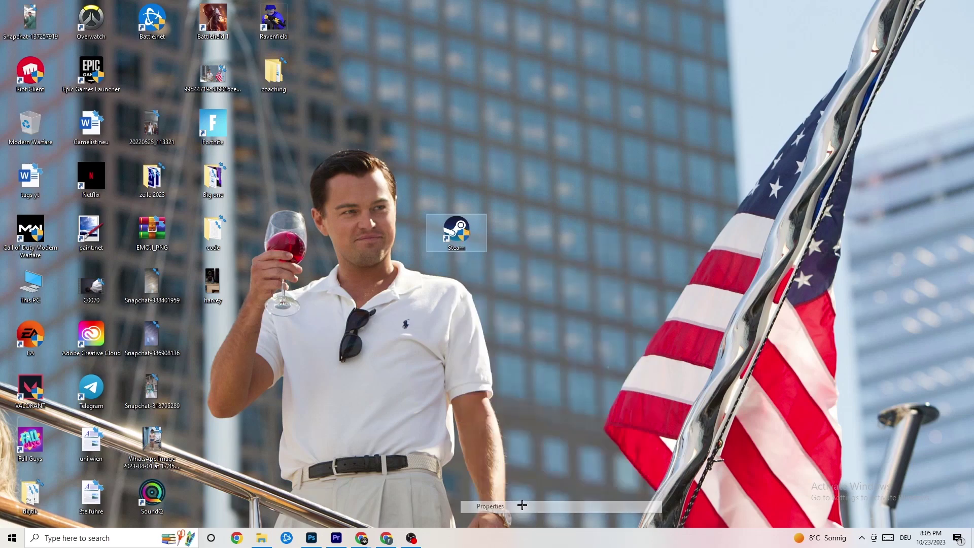
pyautogui.moveTo(536, 243); pyautogui.dragTo(457, 136)
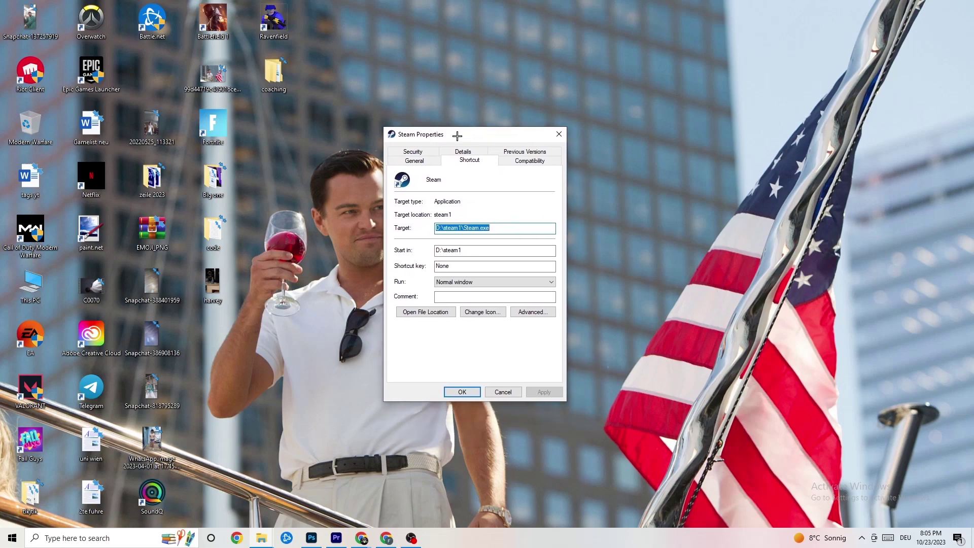
pyautogui.click(526, 161)
pyautogui.moveTo(492, 136); pyautogui.dragTo(465, 70)
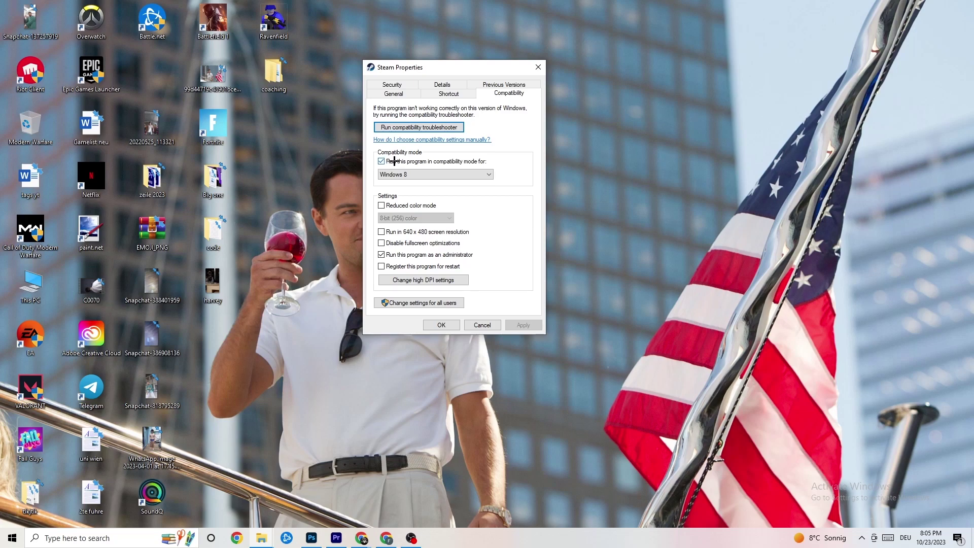
pyautogui.click(486, 173)
pyautogui.click(508, 164)
pyautogui.click(445, 325)
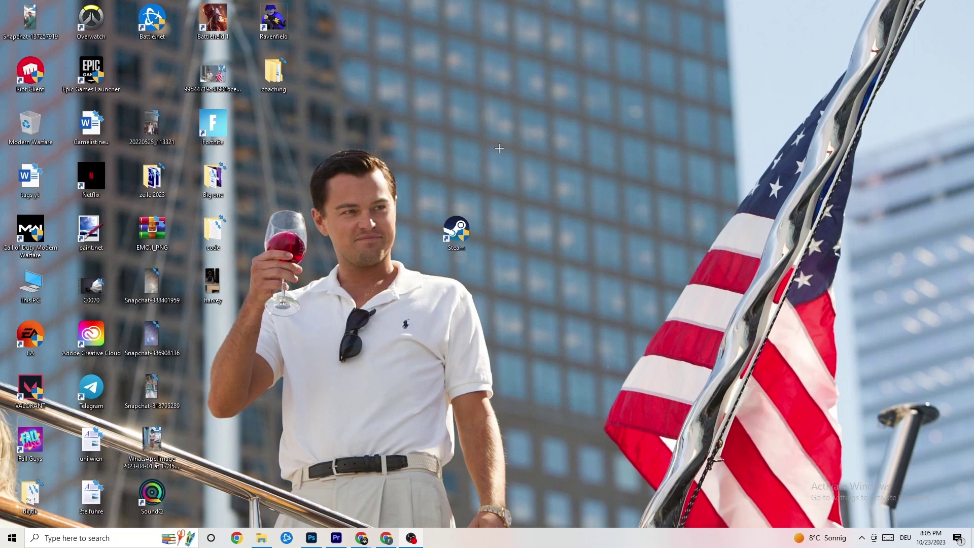
pyautogui.moveTo(466, 231); pyautogui.dragTo(467, 181)
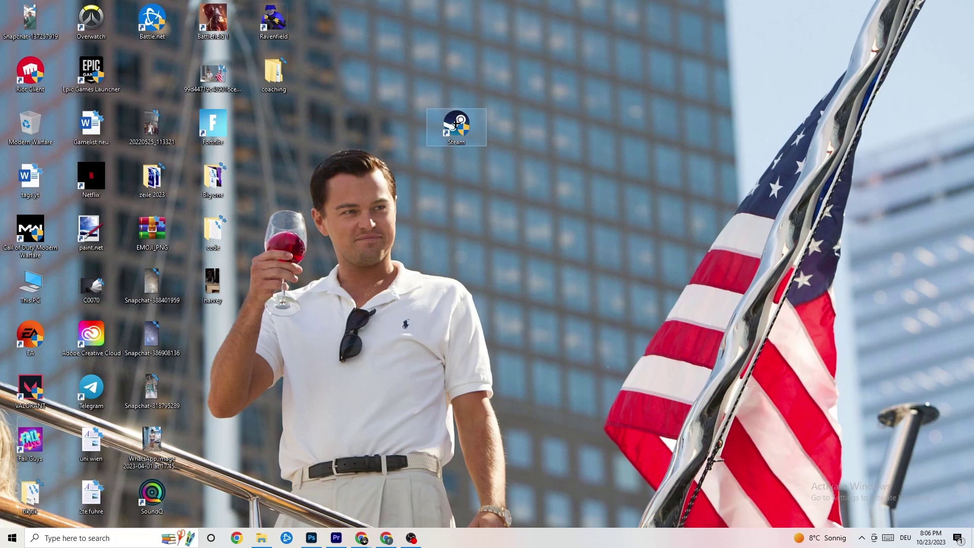
pyautogui.moveTo(456, 123); pyautogui.dragTo(395, 178)
pyautogui.click(423, 138)
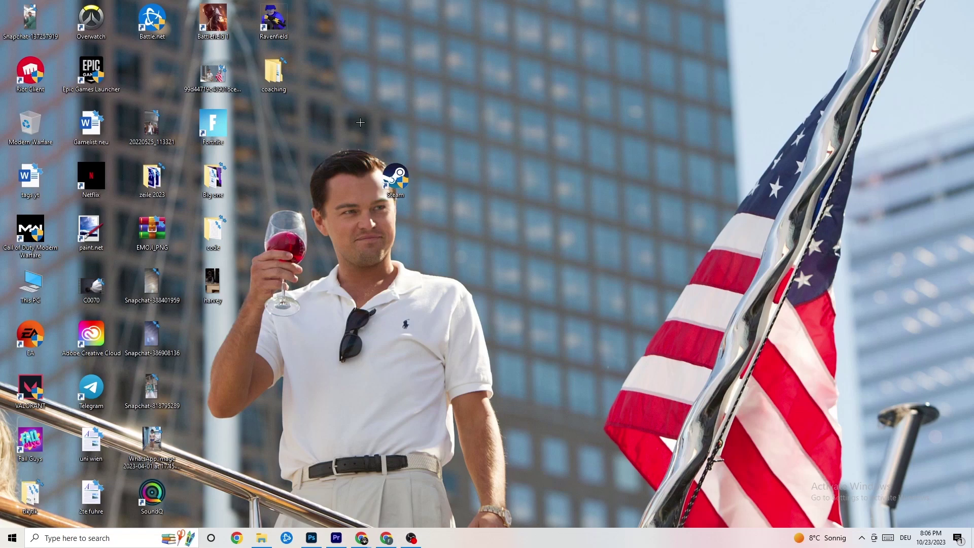
pyautogui.moveTo(391, 161); pyautogui.dragTo(452, 162)
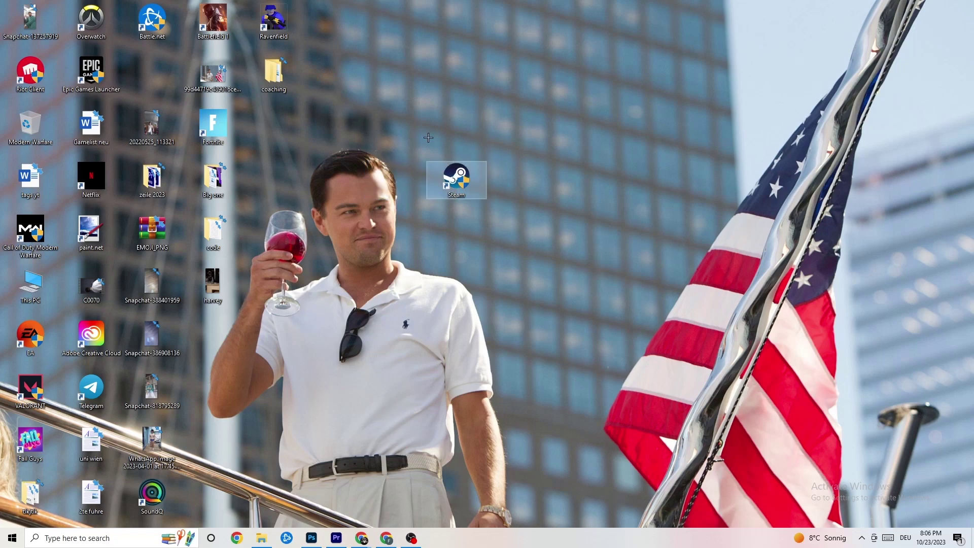
# Review the Steam shortcut's compatibility settings again and close its properties
pyautogui.rightClick(454, 191)
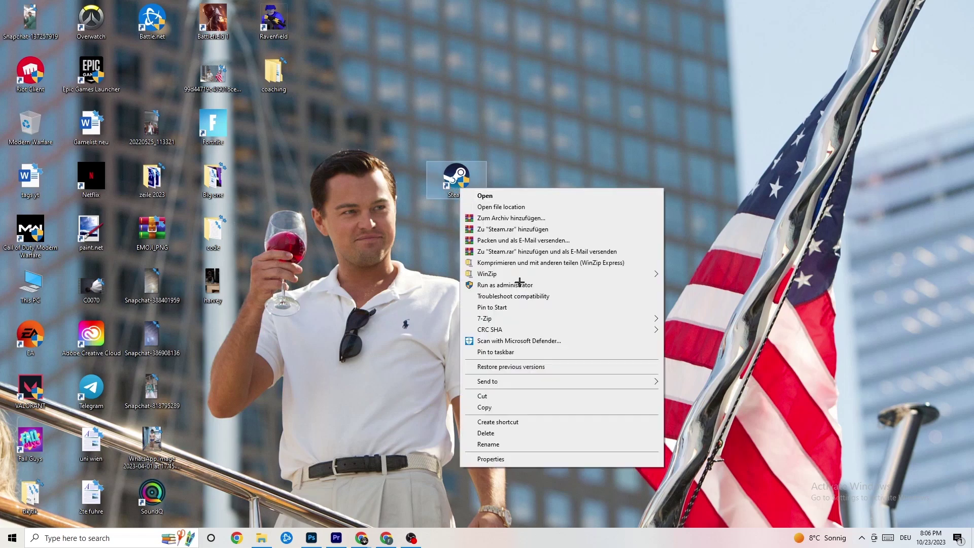
pyautogui.click(507, 457)
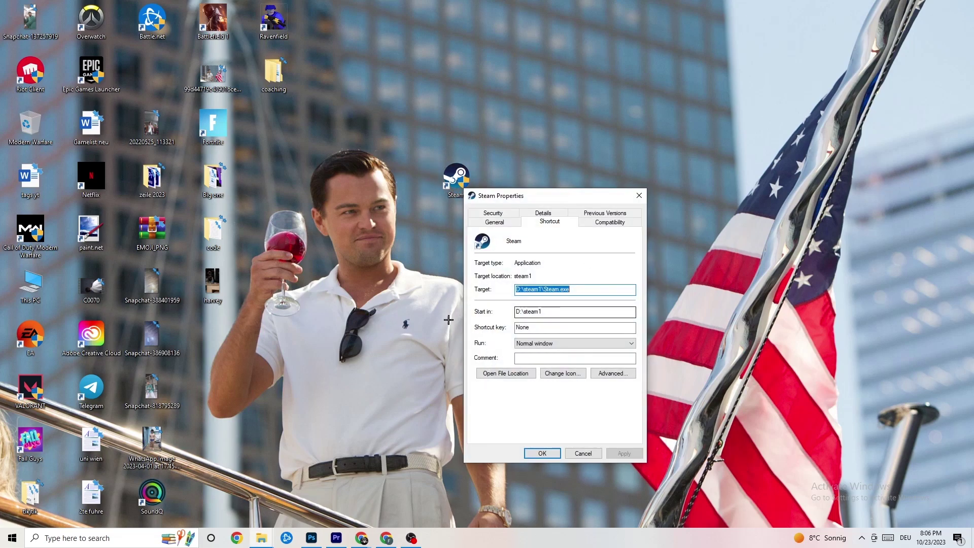
pyautogui.click(610, 222)
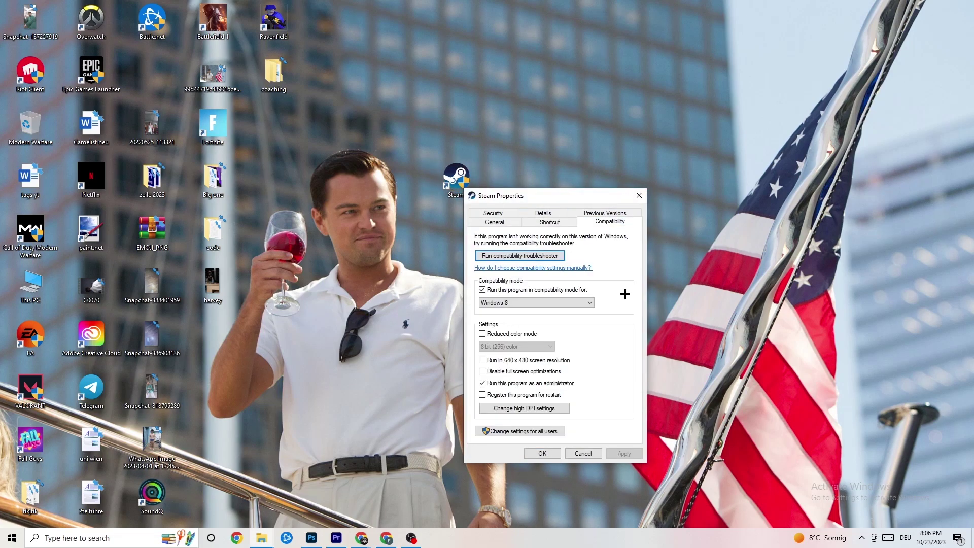
pyautogui.click(640, 196)
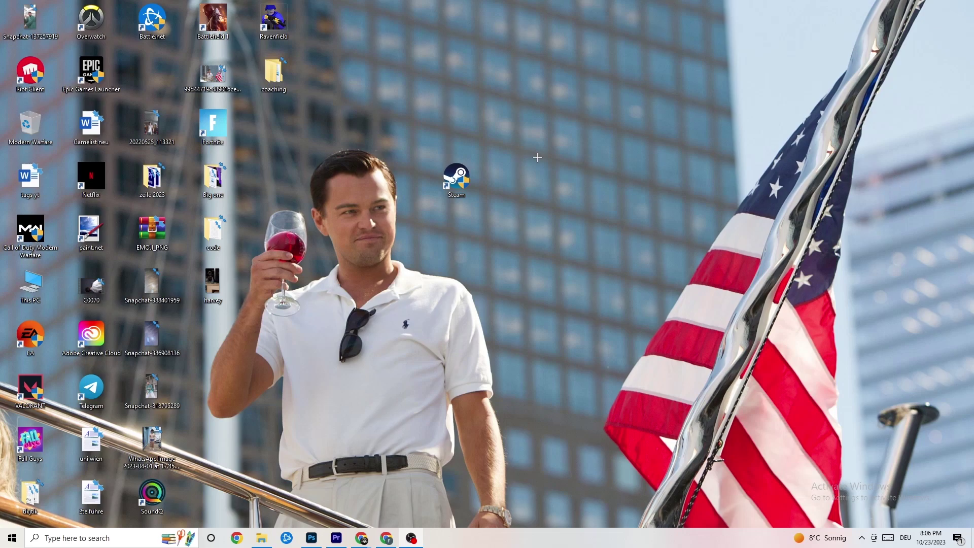
# Move the Steam shortcut into the free desktop slot below Battle.net and deselect it
pyautogui.moveTo(457, 177); pyautogui.dragTo(152, 73)
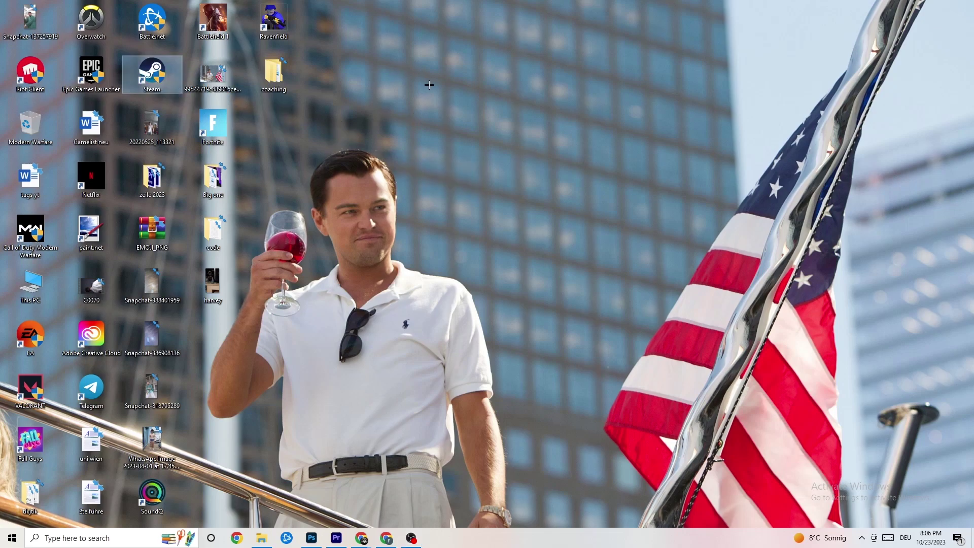
pyautogui.click(473, 99)
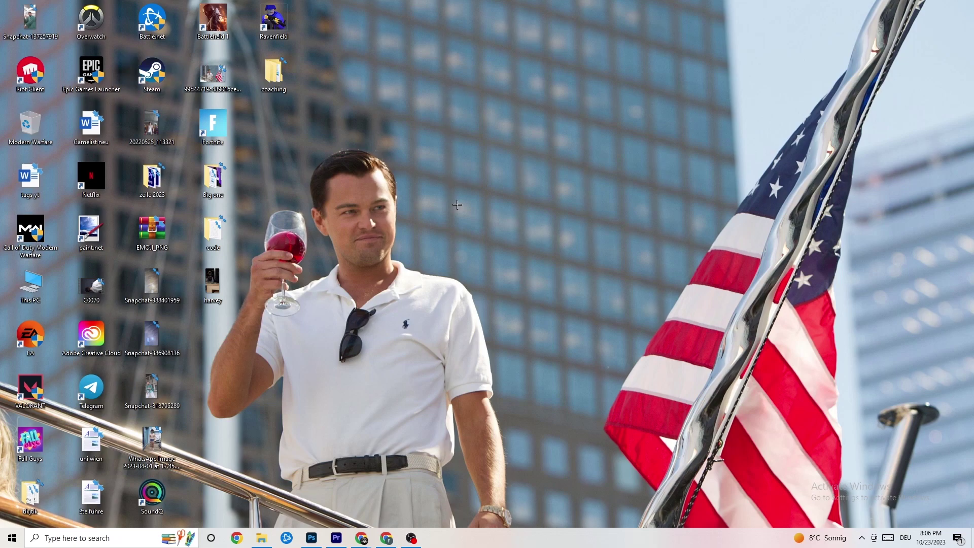
# Open Task Manager from the desktop and maximize its window
pyautogui.rightClick(448, 543)
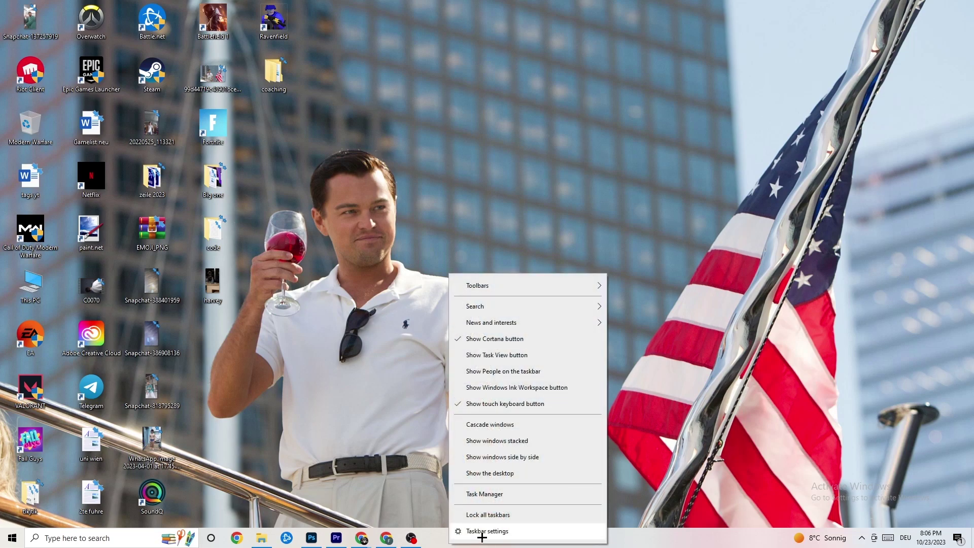
pyautogui.click(497, 497)
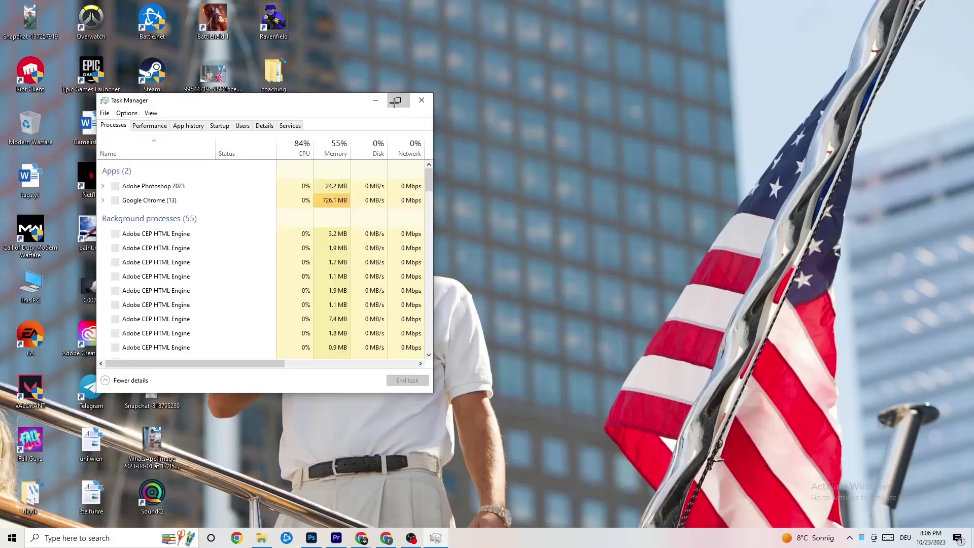
pyautogui.click(394, 98)
pyautogui.moveTo(422, 6); pyautogui.dragTo(420, 44)
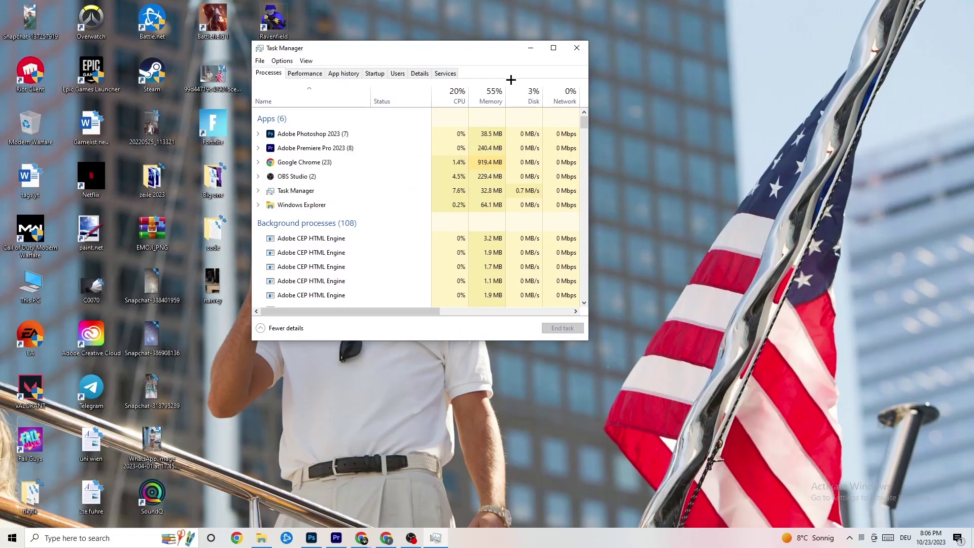
pyautogui.click(554, 47)
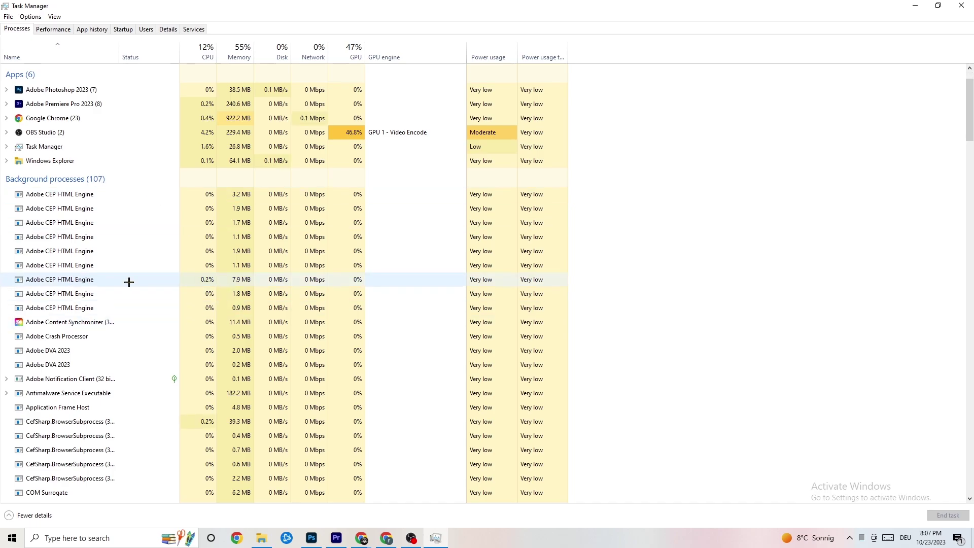
# Look over the running processes and end the Adobe Photoshop 2023 task
pyautogui.scroll(-10, 129, 281)
pyautogui.scroll(-4, 258, 249)
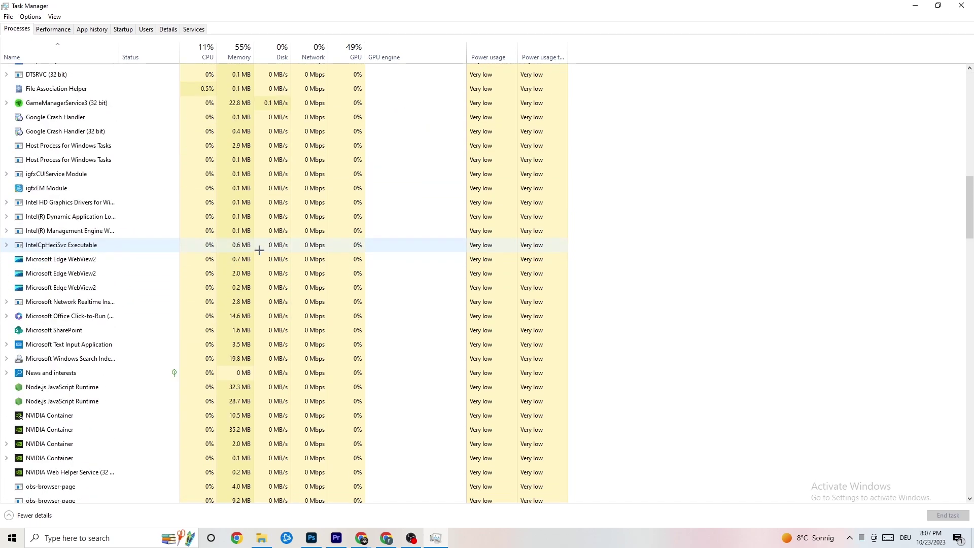
pyautogui.scroll(15, 264, 249)
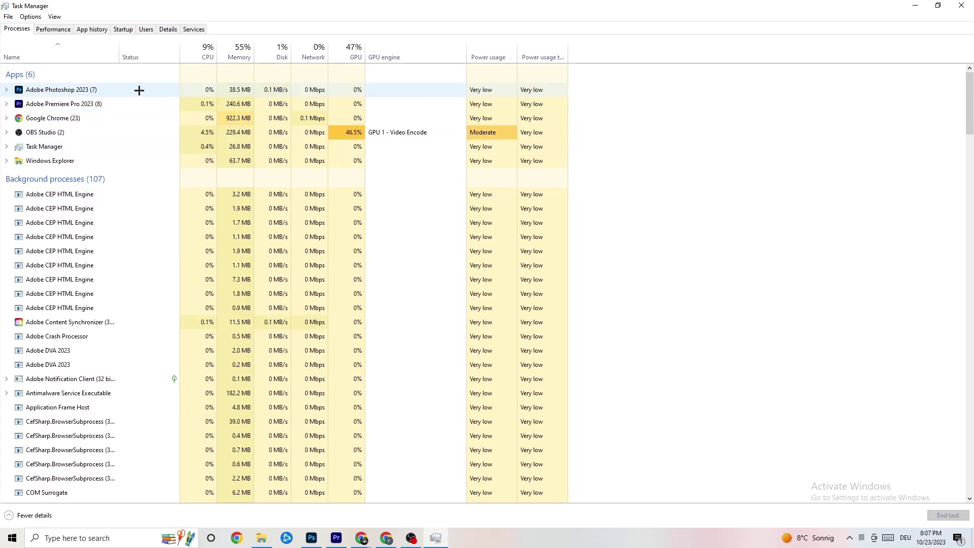
pyautogui.rightClick(250, 91)
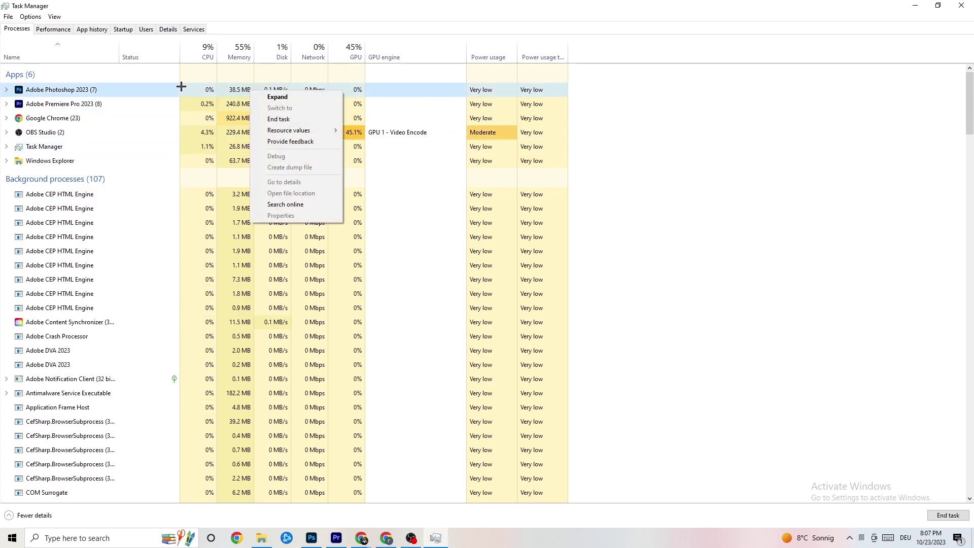
pyautogui.rightClick(134, 93)
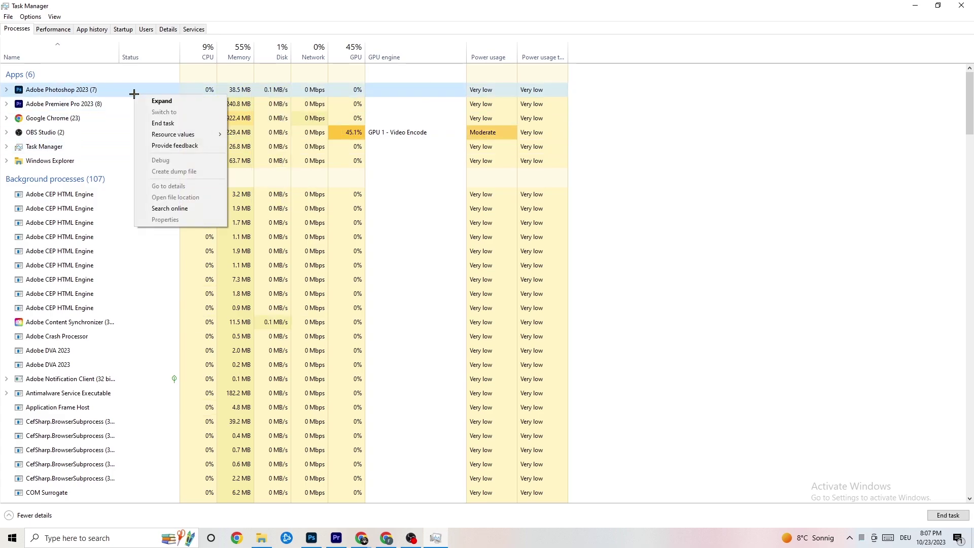
pyautogui.click(192, 124)
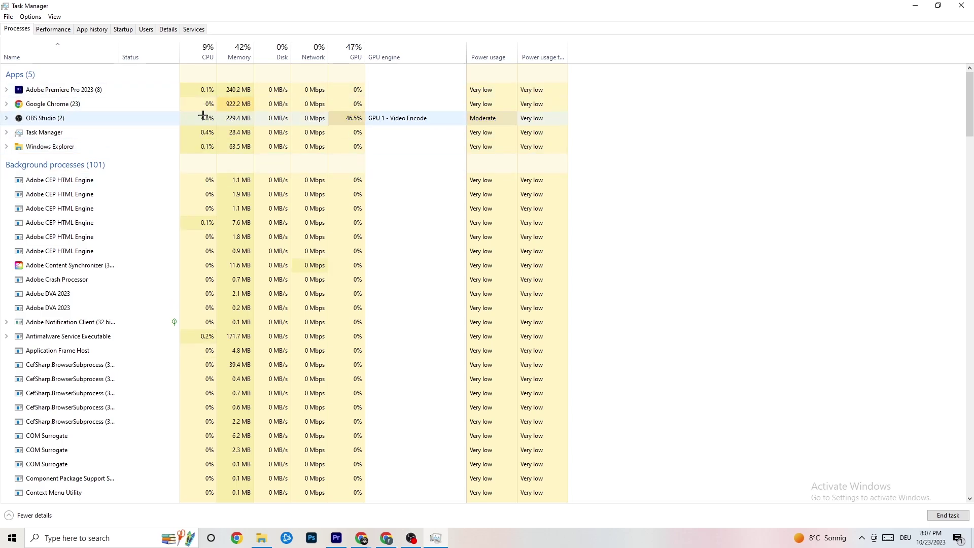
# Look through the performance, app history, startup, users and details views, and return to the processes overview
pyautogui.moveTo(345, 6)
pyautogui.mouseDown()
pyautogui.moveTo(341, 44)
pyautogui.moveTo(337, 15)
pyautogui.mouseUp()
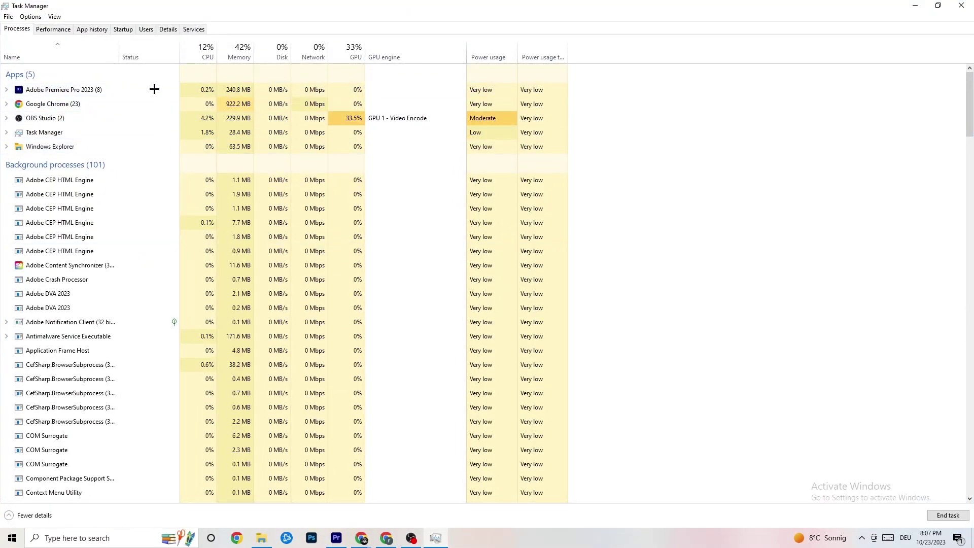
pyautogui.rightClick(97, 88)
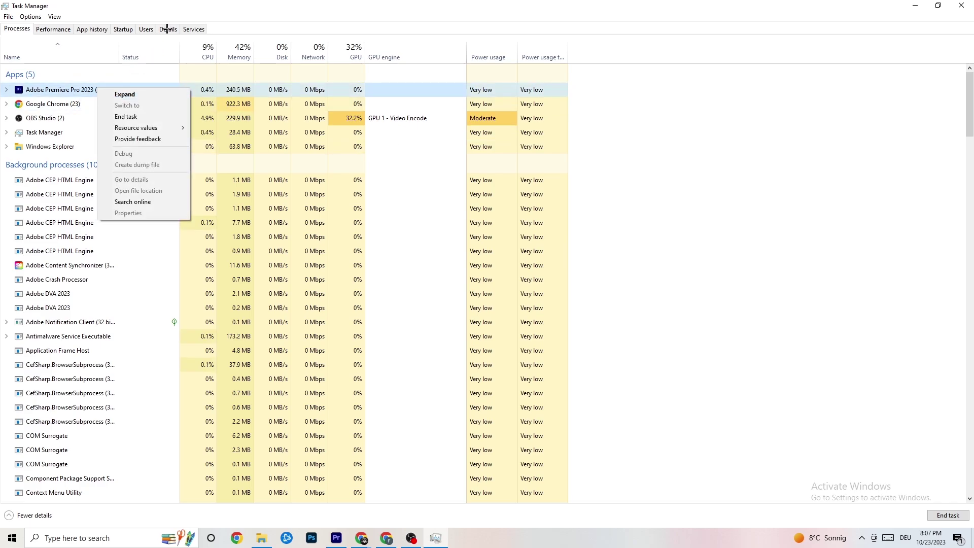
pyautogui.click(61, 29)
pyautogui.click(94, 29)
pyautogui.click(123, 29)
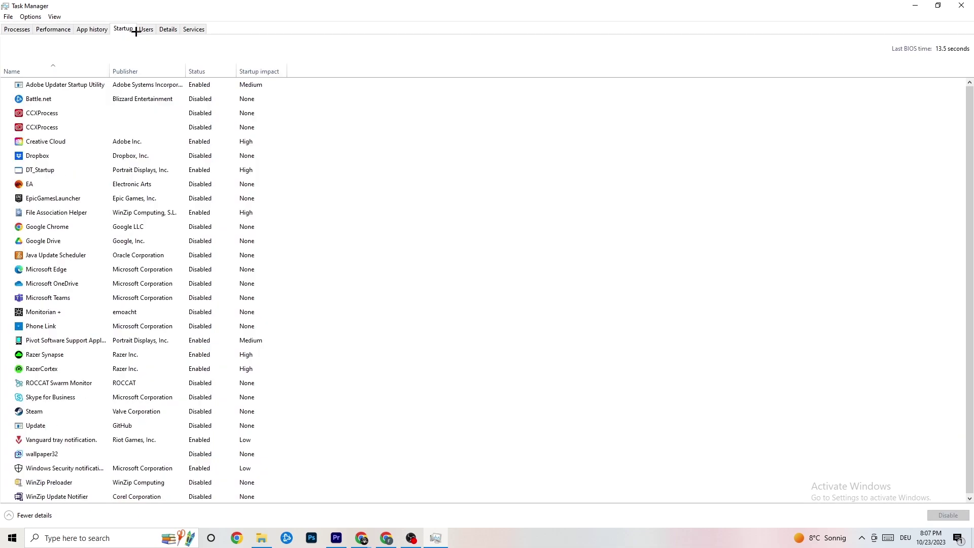
pyautogui.click(145, 30)
pyautogui.click(169, 32)
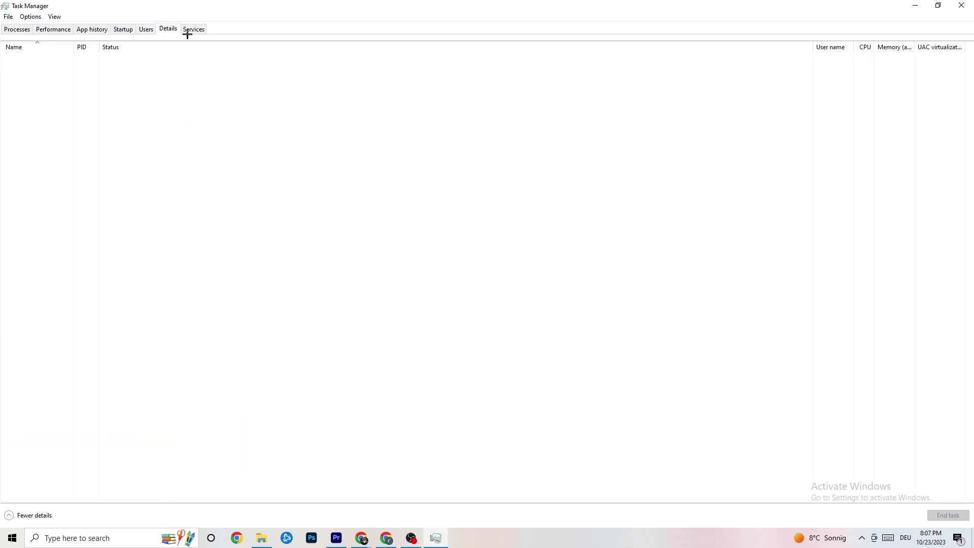
pyautogui.click(13, 29)
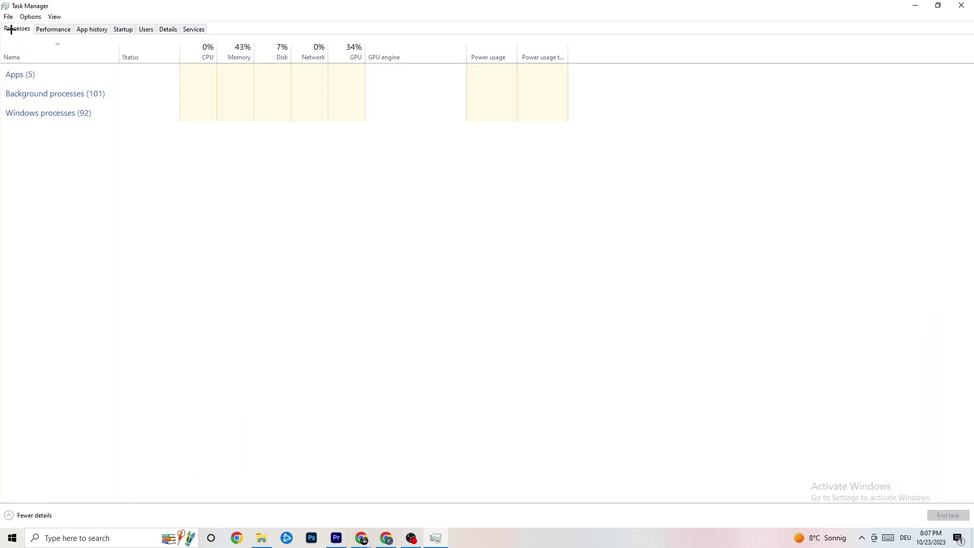
# Examine the priority levels available for the Adobe Premiere Pro process in the detailed process list, leaving its priority as it is
pyautogui.click(168, 29)
pyautogui.click(82, 78)
pyautogui.rightClick(81, 78)
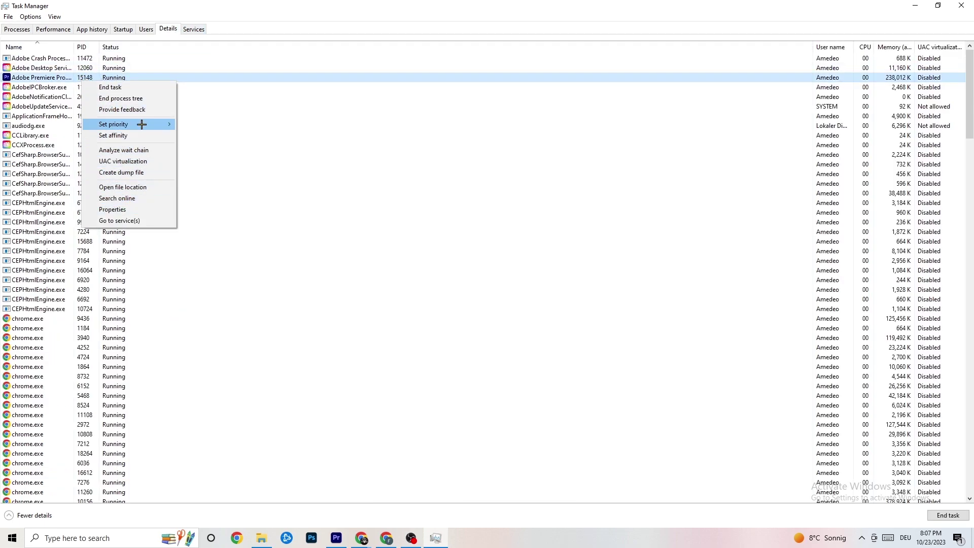
pyautogui.click(29, 31)
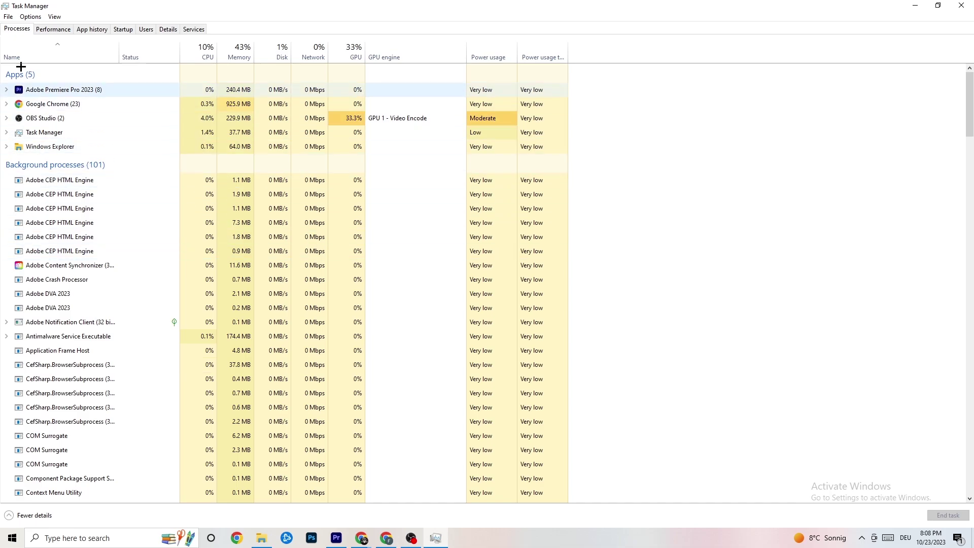
pyautogui.click(171, 27)
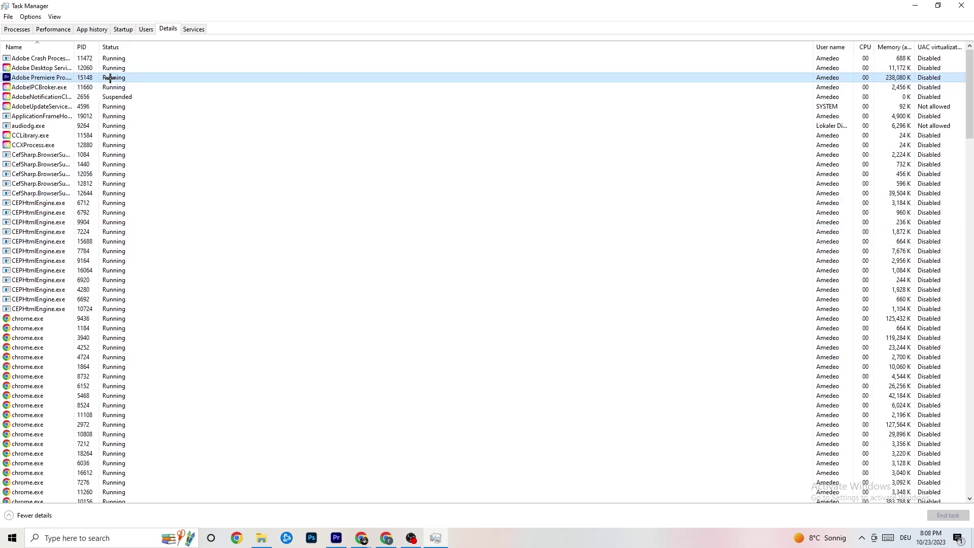
pyautogui.rightClick(111, 78)
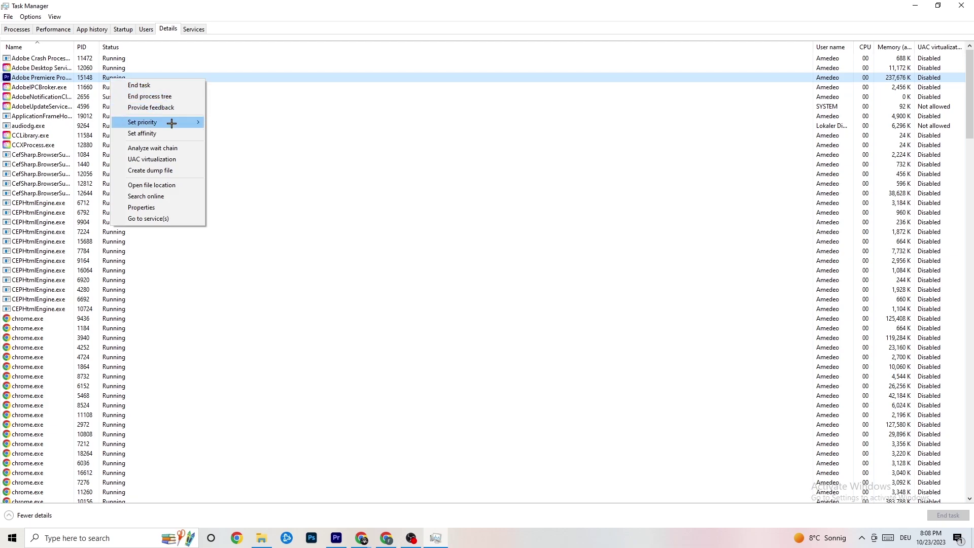
pyautogui.moveTo(171, 124)
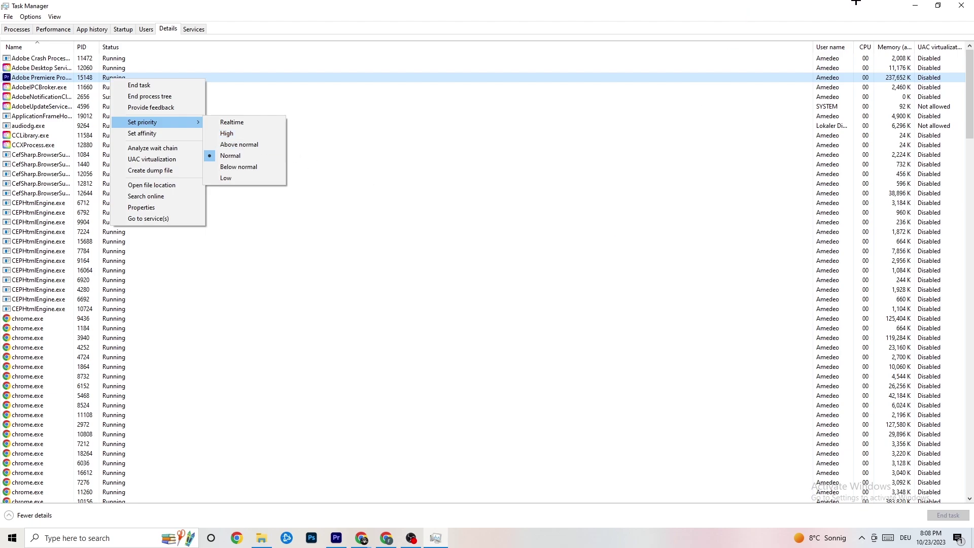
pyautogui.click(229, 57)
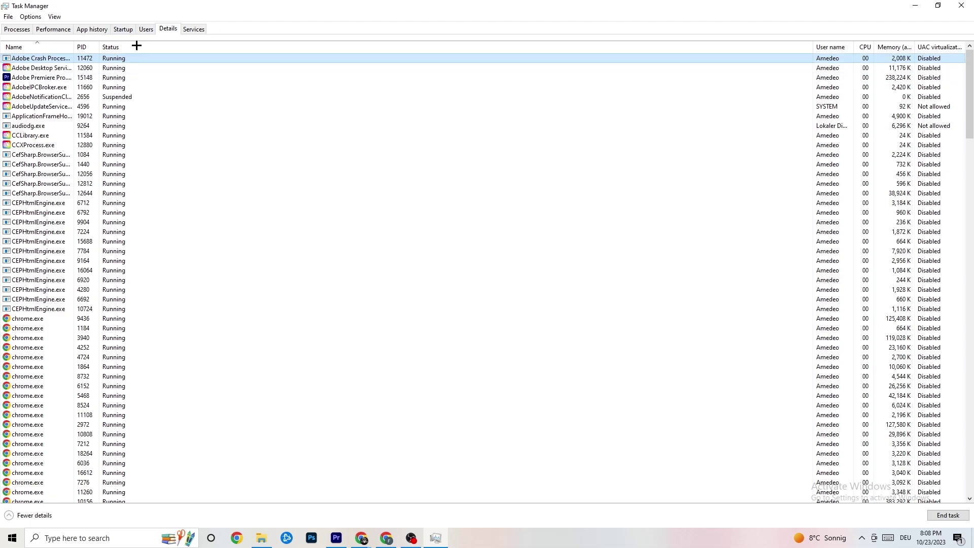
# Review the startup programs and the options available for Adobe Updater Startup Utility, leave it enabled, and close Task Manager
pyautogui.click(123, 30)
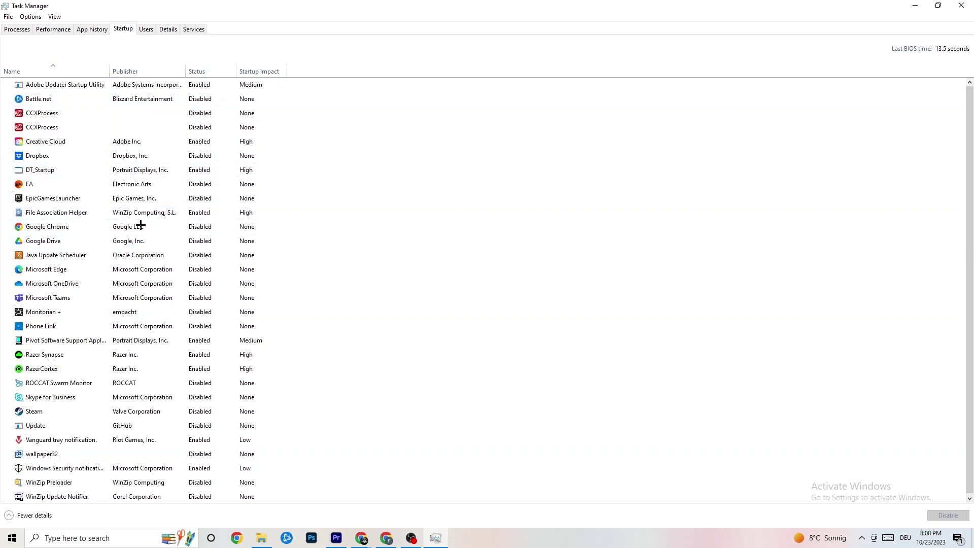
pyautogui.rightClick(209, 88)
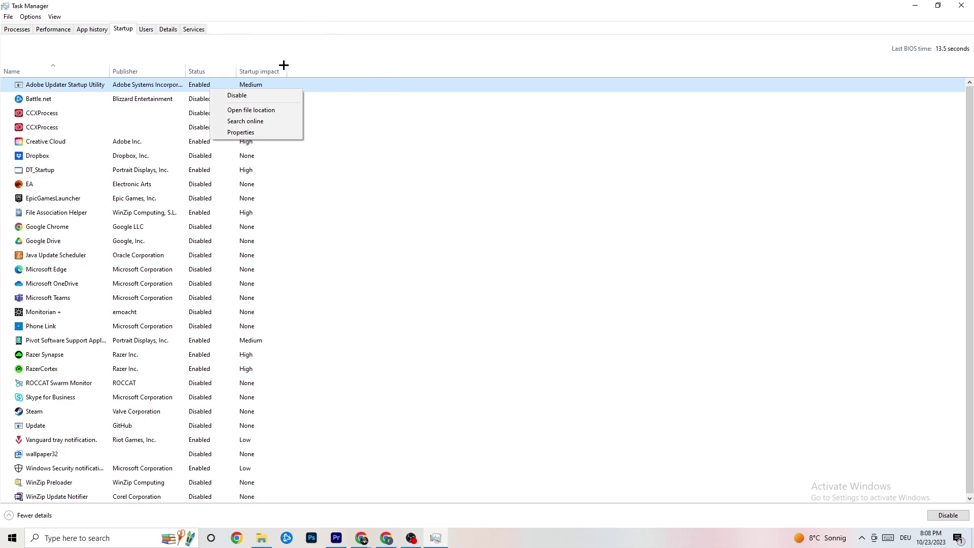
pyautogui.click(365, 1)
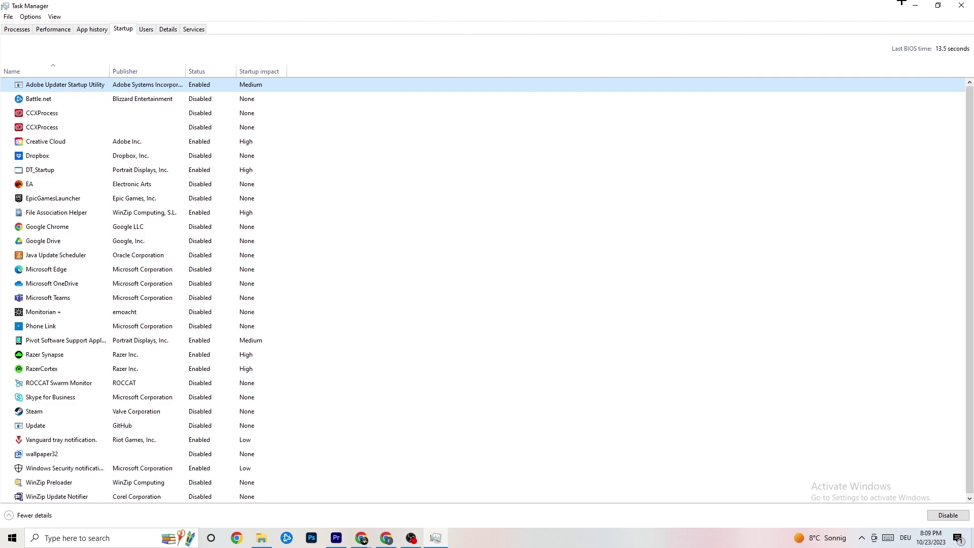
pyautogui.click(962, 5)
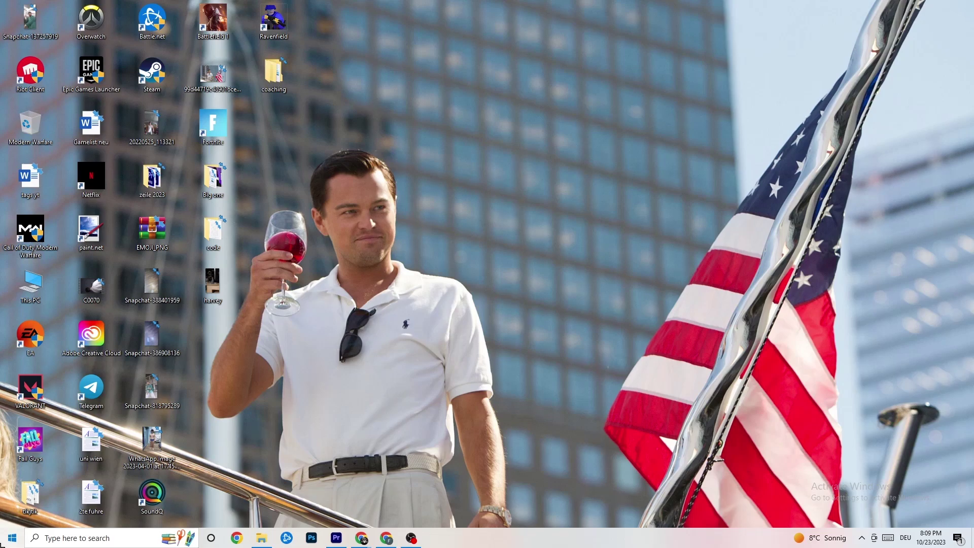
# Open the display settings in Windows Settings and check the scaling and display resolution options, keeping the recommended choices
pyautogui.click(12, 538)
pyautogui.click(12, 491)
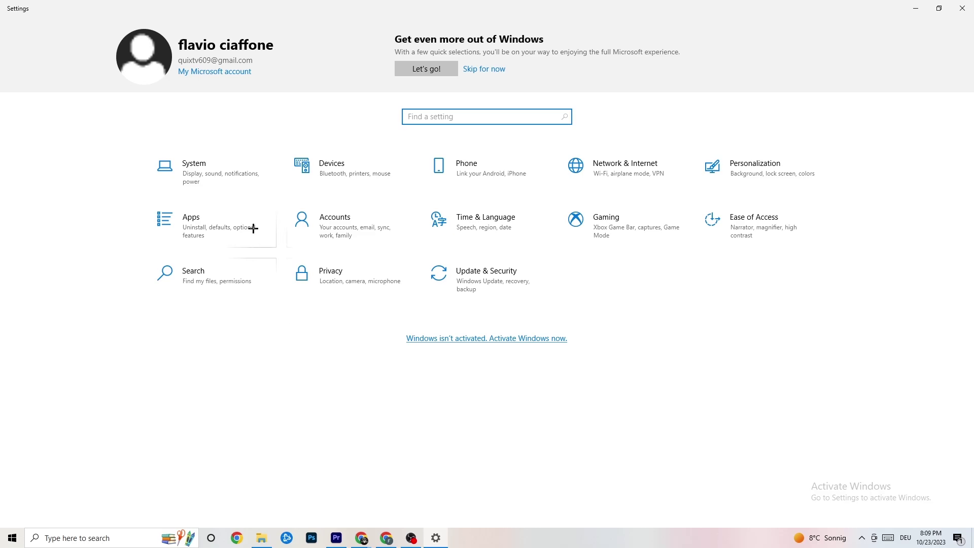
pyautogui.click(229, 175)
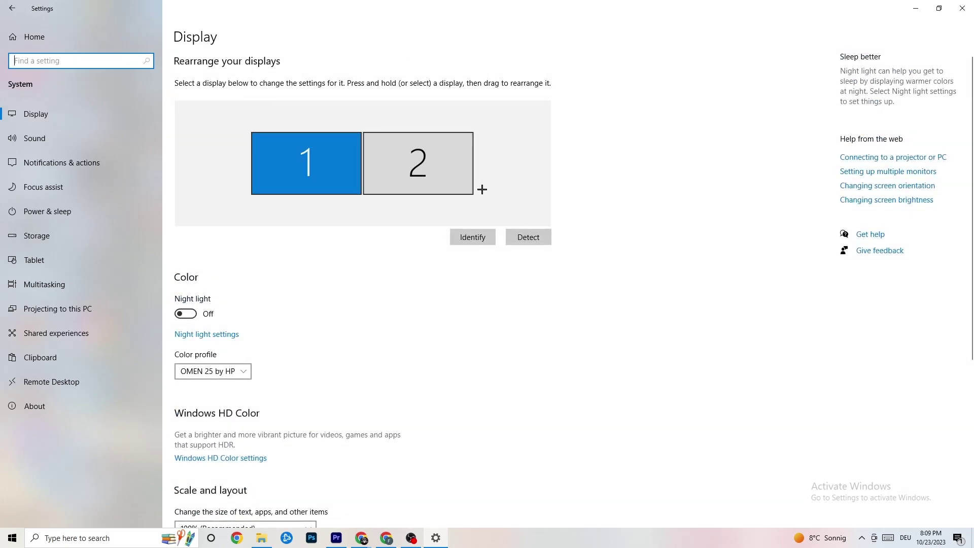
pyautogui.scroll(-5, 406, 213)
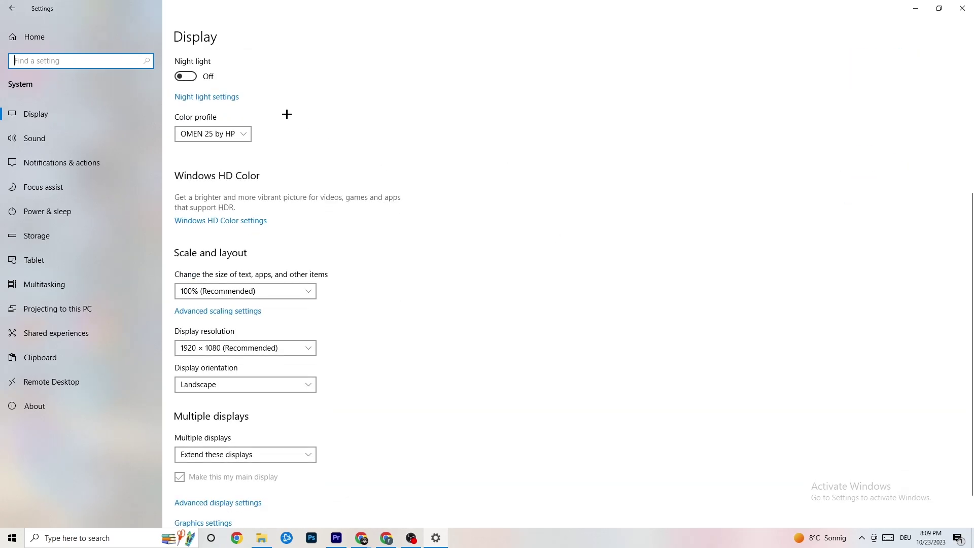
pyautogui.click(308, 295)
pyautogui.click(274, 290)
pyautogui.click(275, 291)
pyautogui.click(480, 270)
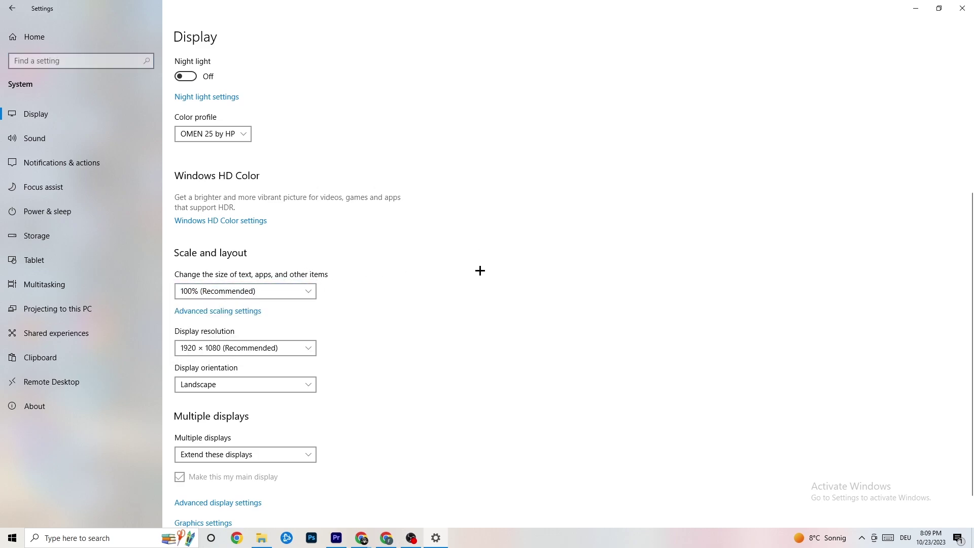
pyautogui.click(295, 349)
pyautogui.click(433, 305)
pyautogui.scroll(-1, 418, 276)
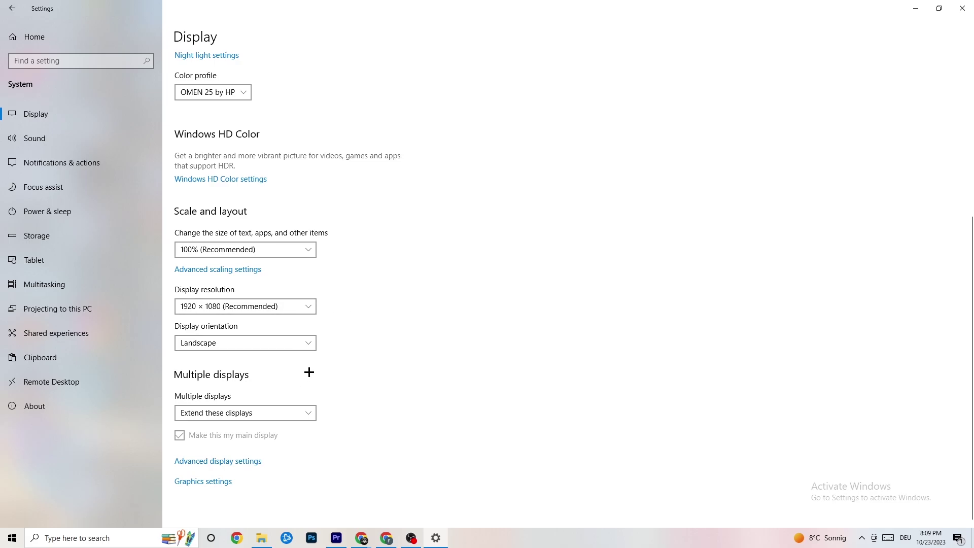
# Review the available power plans through the additional power settings and close Power Options
pyautogui.click(106, 212)
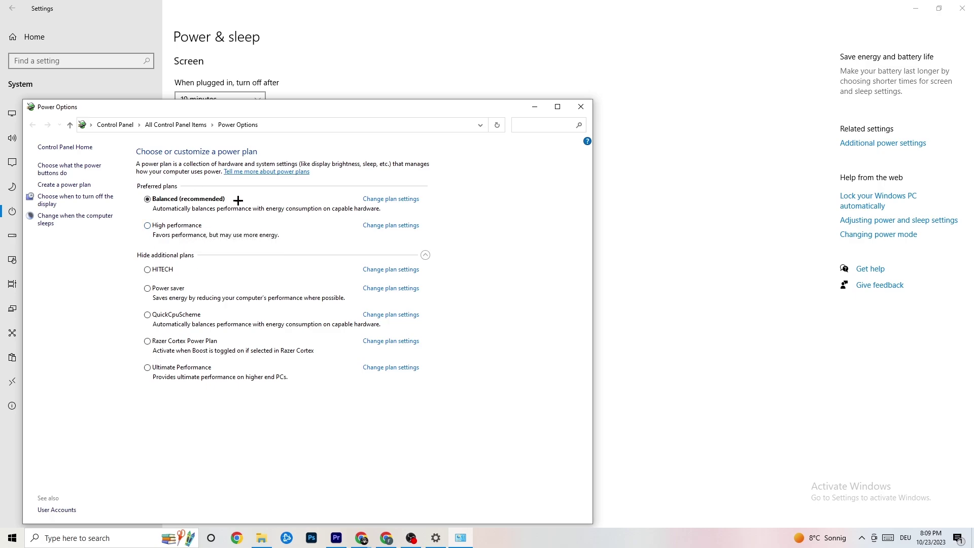
pyautogui.click(581, 107)
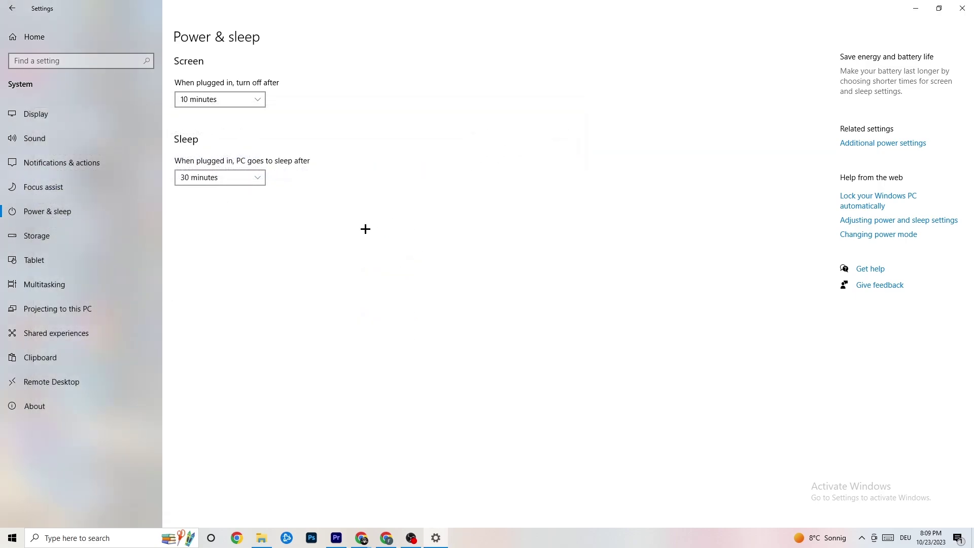
# Examine the Storage Sense configuration and its run frequency options, keep the weekly schedule, and return to the Settings overview
pyautogui.click(63, 243)
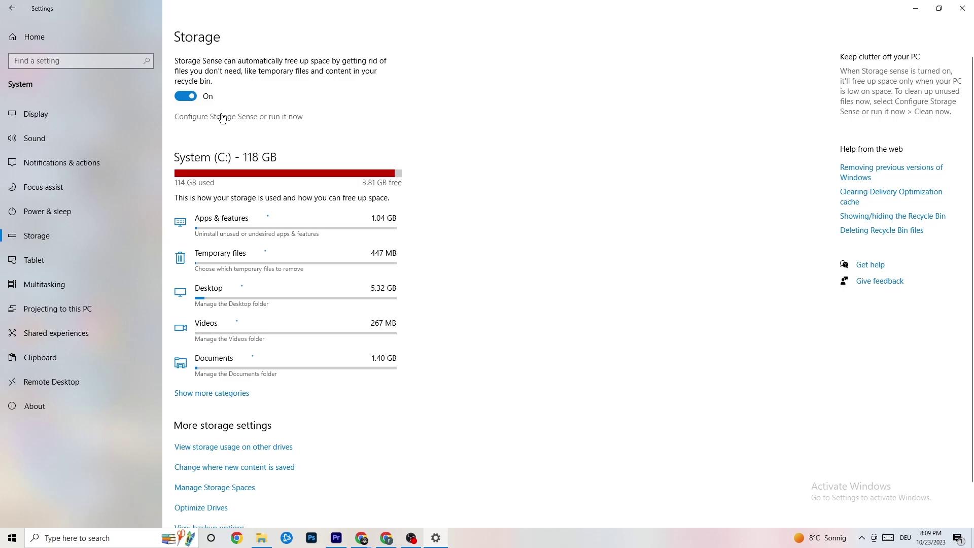
pyautogui.click(274, 117)
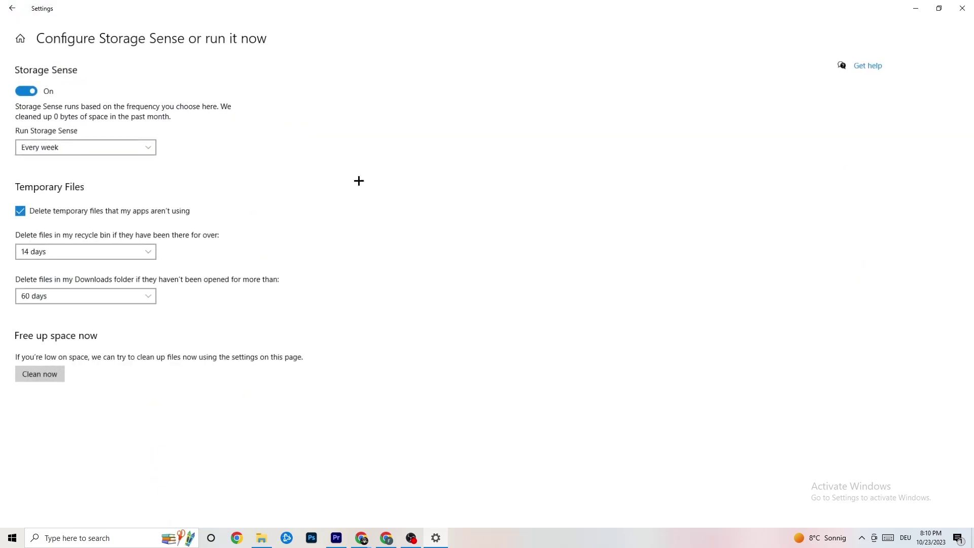
pyautogui.click(136, 151)
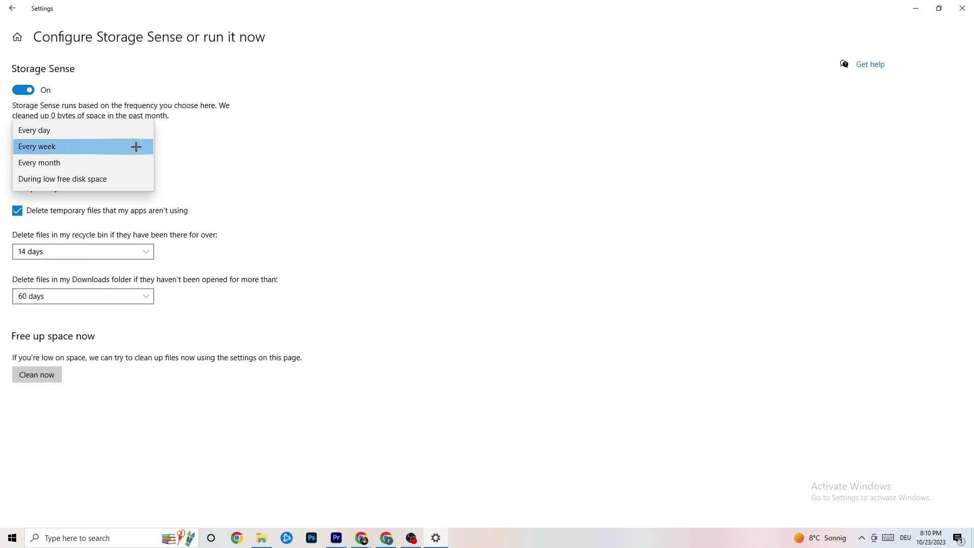
pyautogui.click(303, 145)
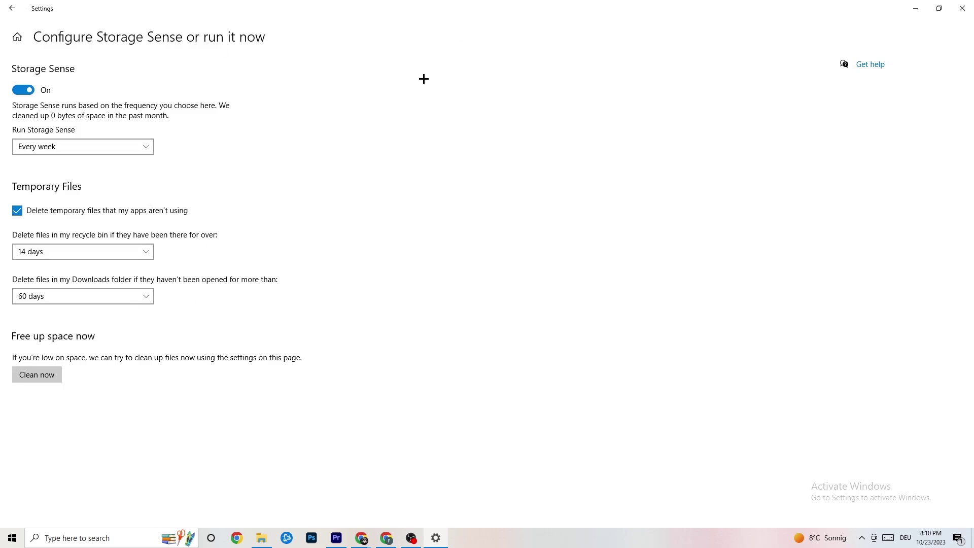
pyautogui.click(15, 10)
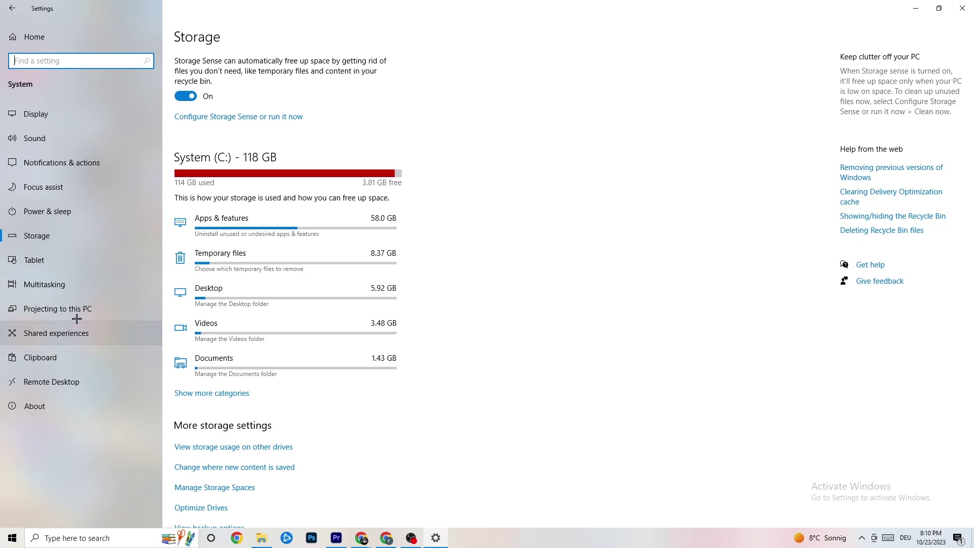
pyautogui.click(4, 5)
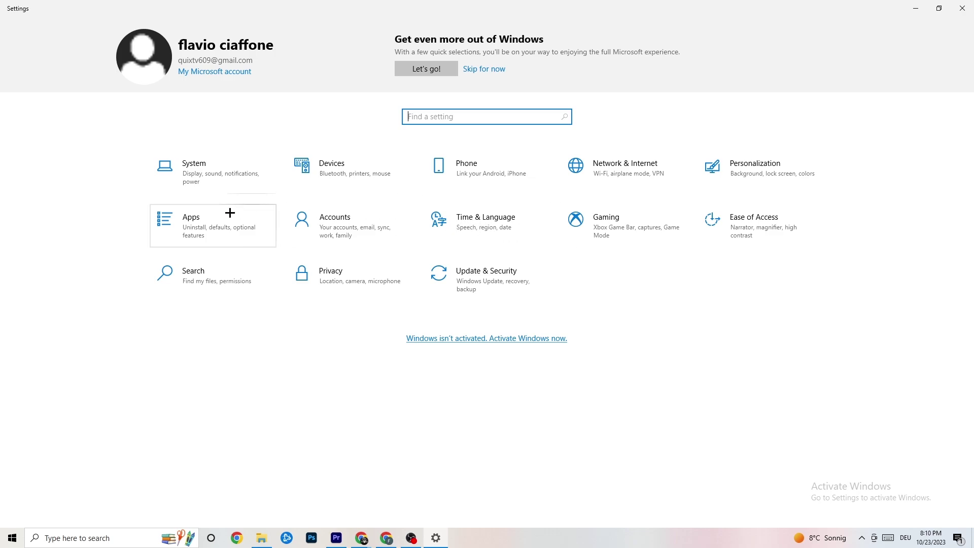
# Look over the installed apps and the default apps, and return to the installed apps list
pyautogui.click(217, 223)
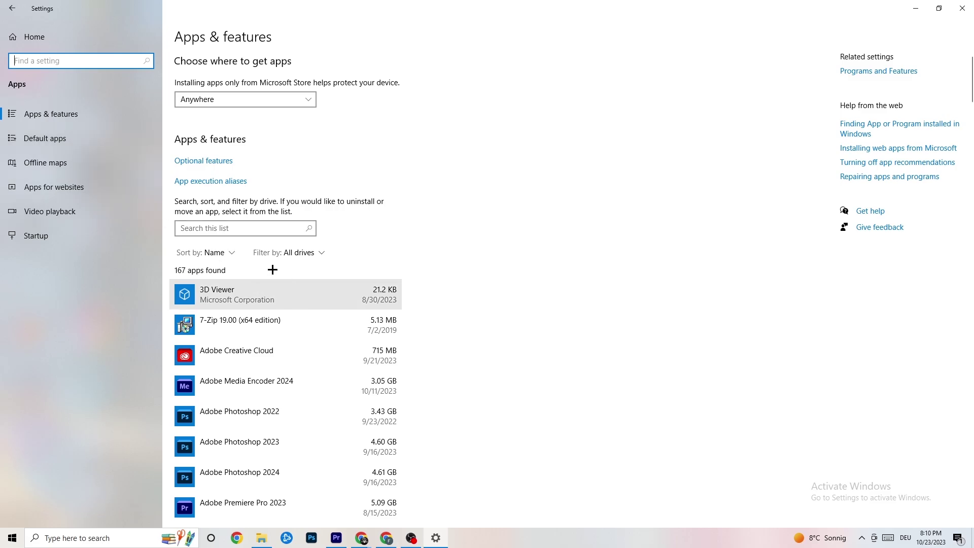
pyautogui.click(77, 139)
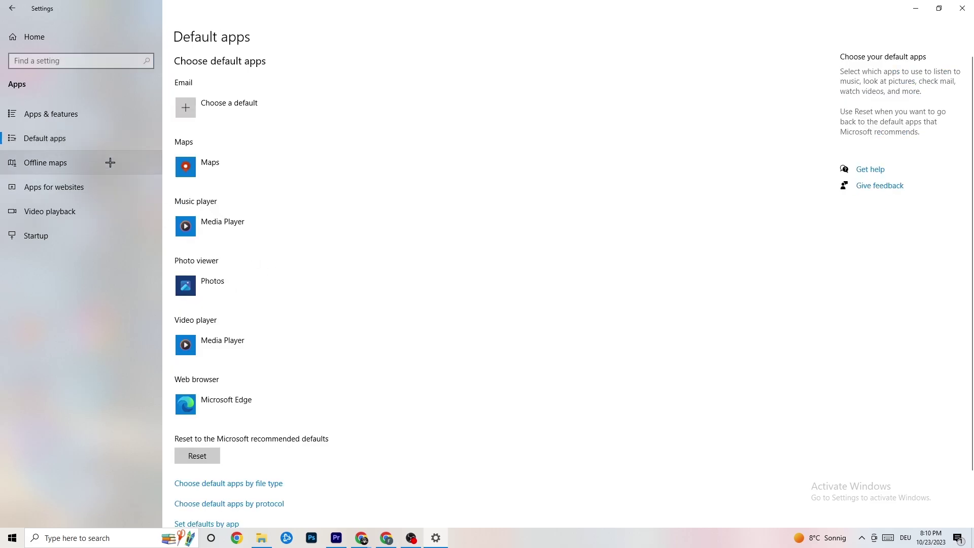
pyautogui.click(83, 117)
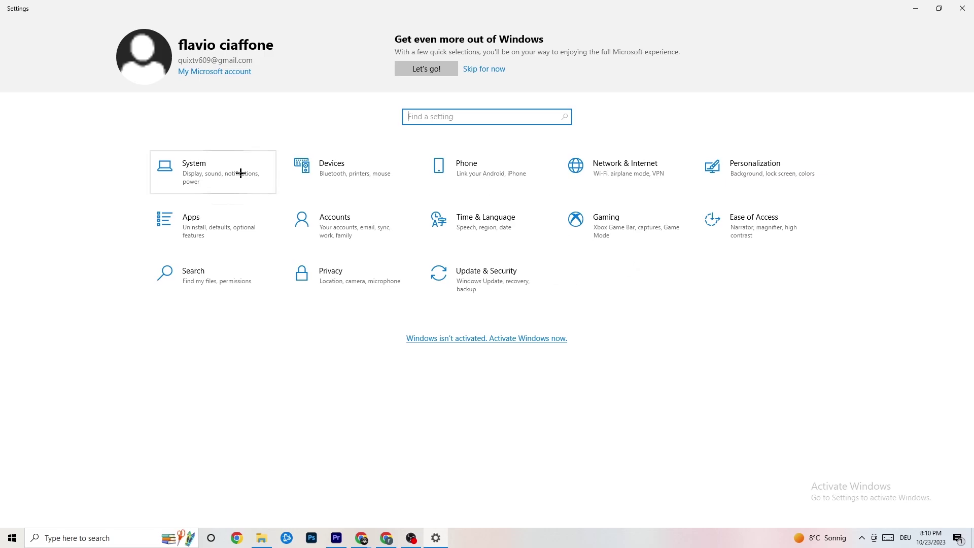
# Review the gaming settings for Xbox Game Bar, Captures with background recording and audio, and Game Mode
pyautogui.click(624, 241)
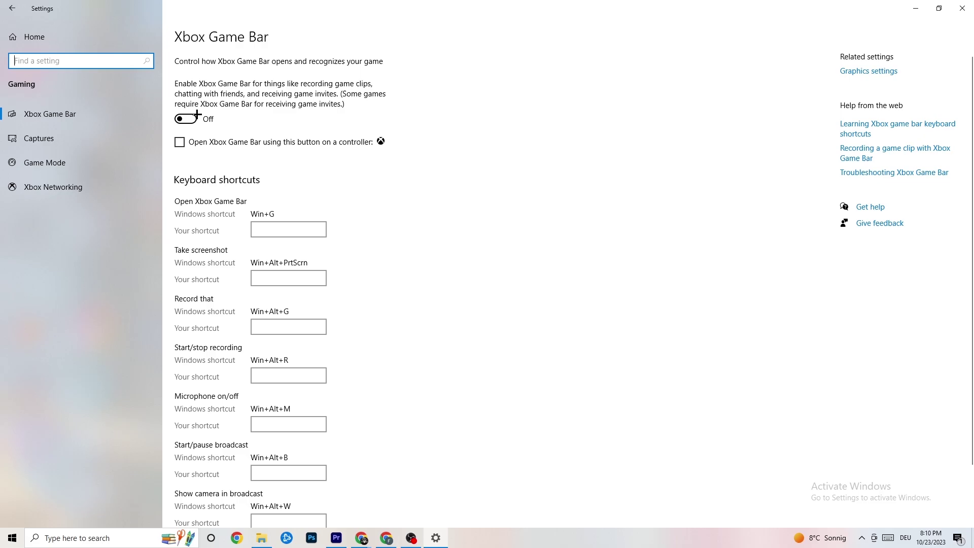
pyautogui.click(104, 139)
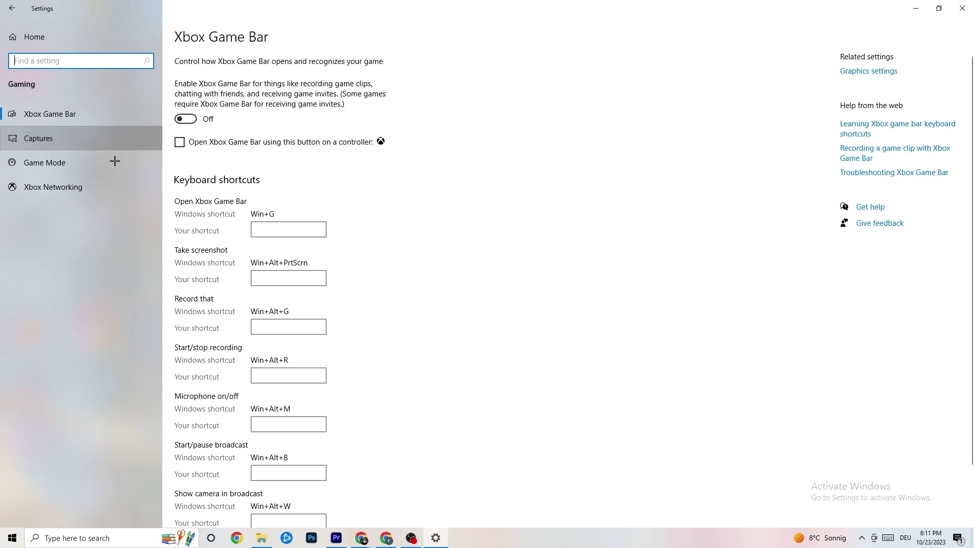
pyautogui.scroll(-3, 339, 217)
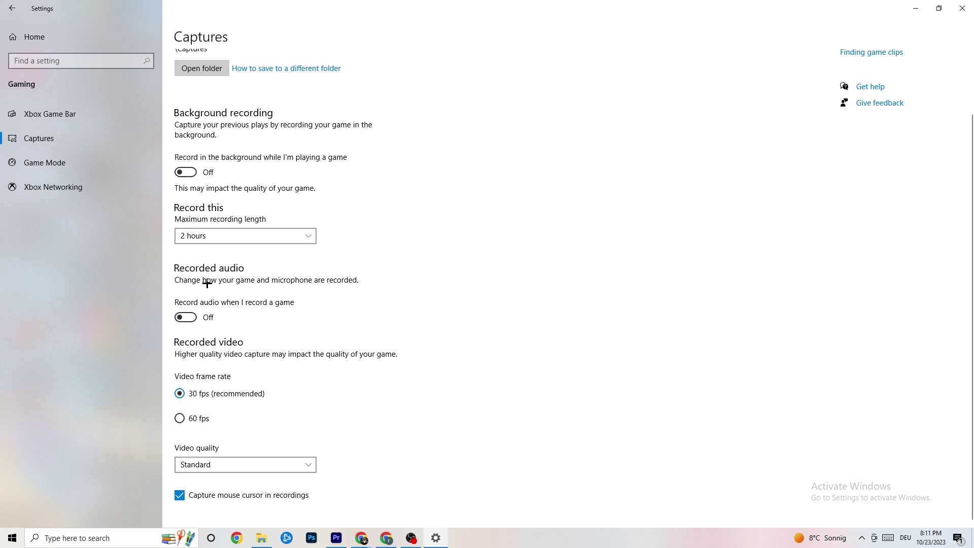
pyautogui.click(65, 161)
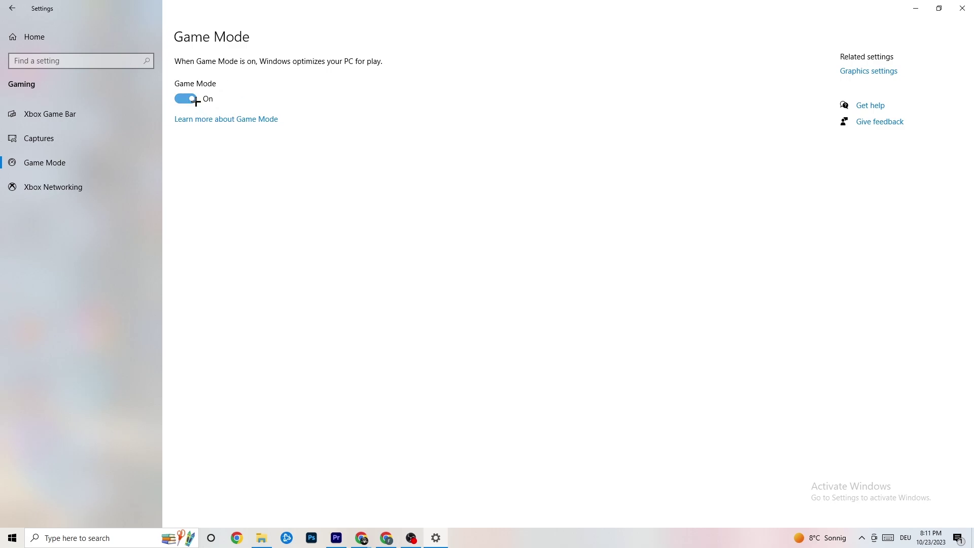
# Return to the Settings overview and open the Update & Security section
pyautogui.click(12, 8)
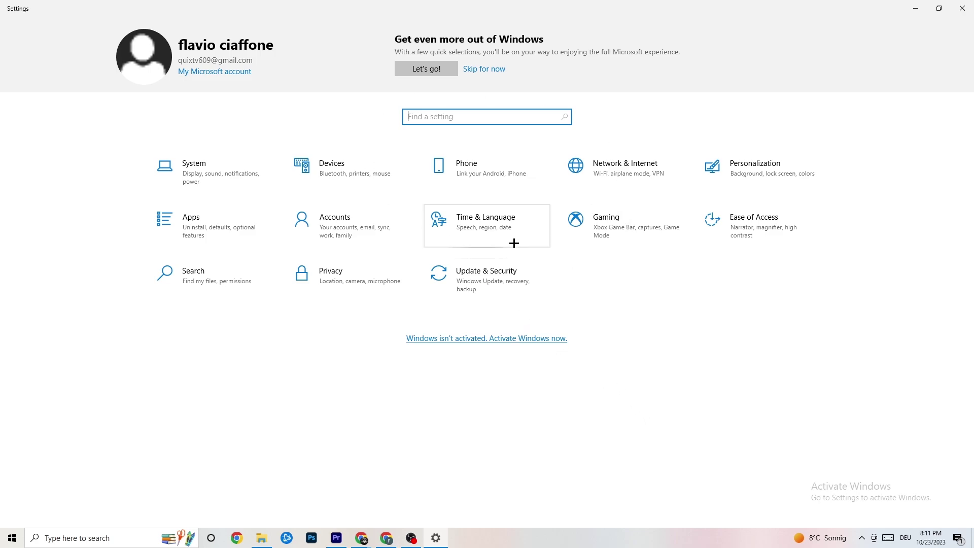
pyautogui.click(495, 275)
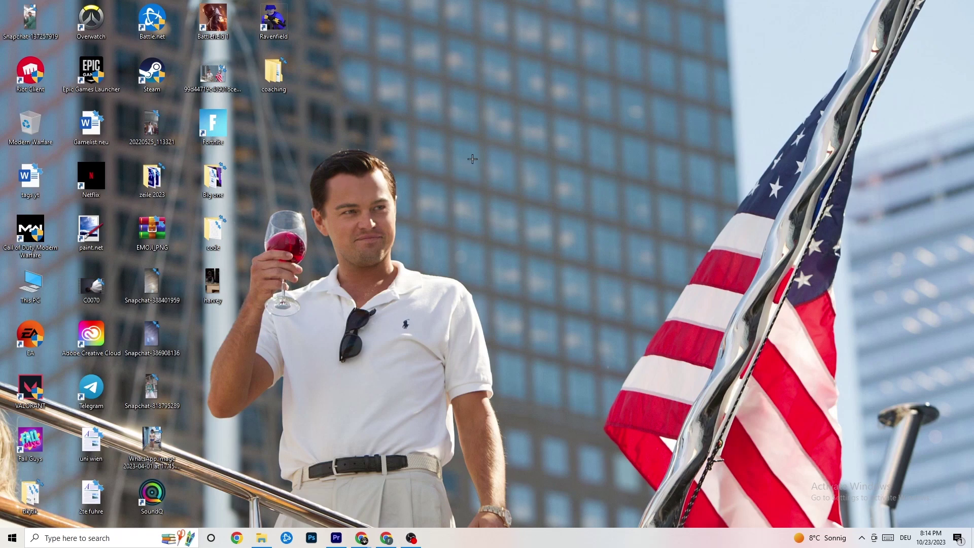
# Open NVIDIA Control Panel from the desktop and read the descriptions of the 3D image settings preview options
pyautogui.rightClick(437, 133)
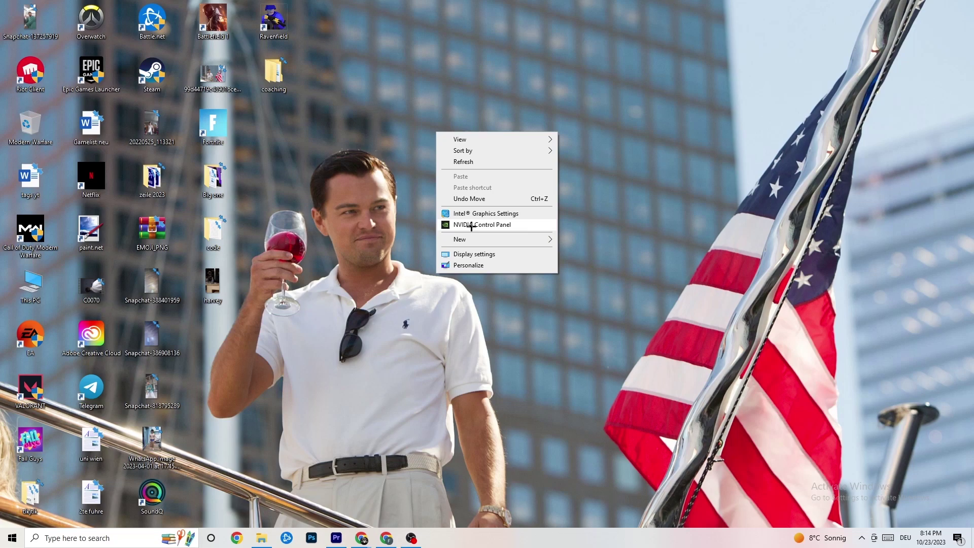
pyautogui.click(472, 225)
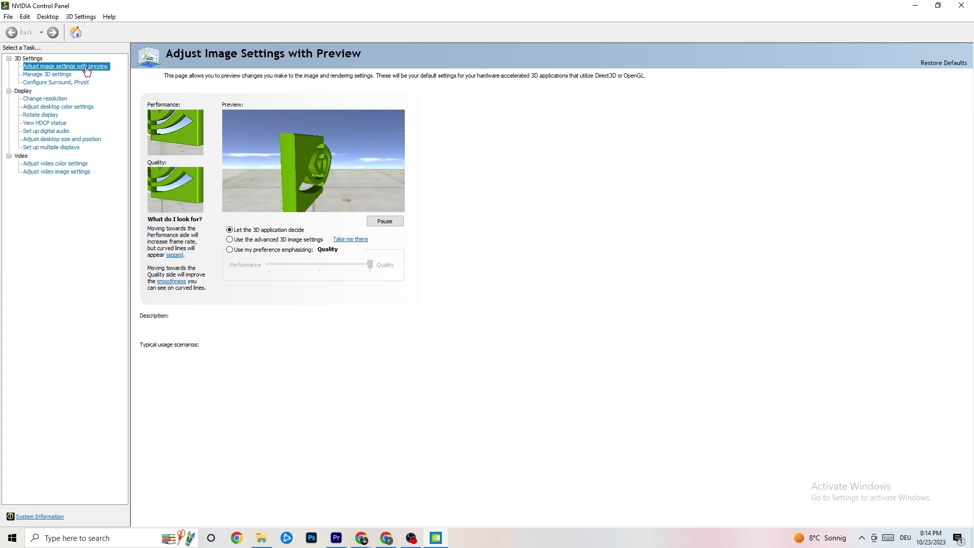
pyautogui.moveTo(256, 235)
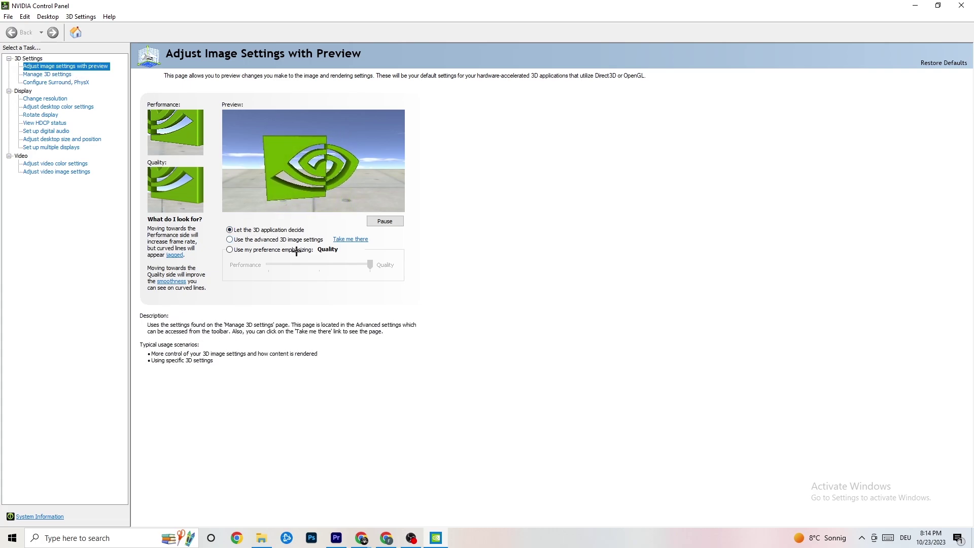
pyautogui.moveTo(265, 265)
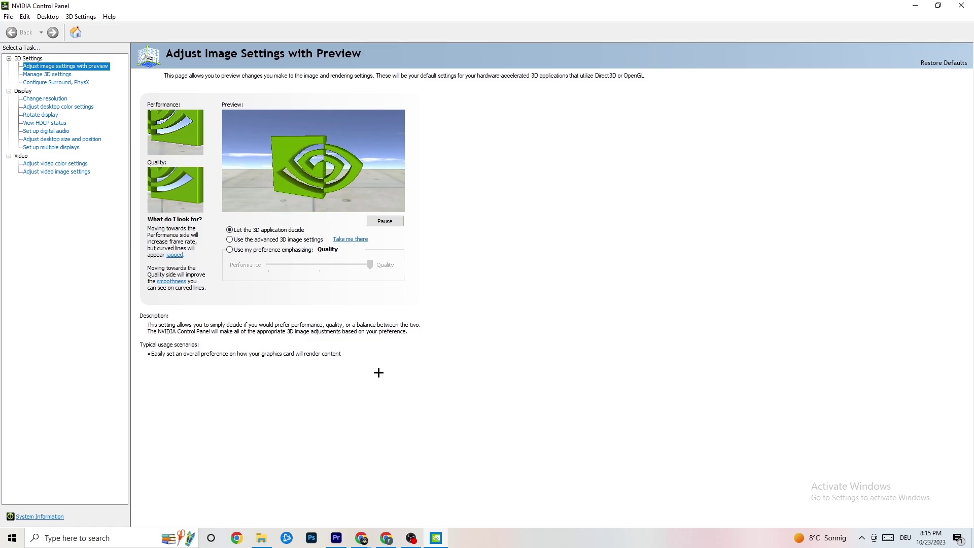
# Check the resolution and refresh rate settings for the display, and close NVIDIA Control Panel
pyautogui.click(42, 99)
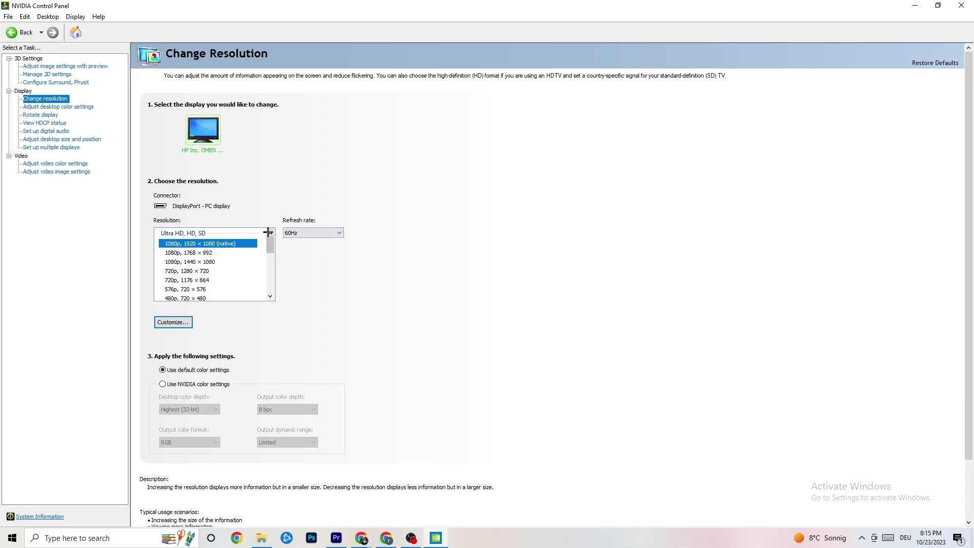
pyautogui.scroll(-1, 270, 244)
pyautogui.scroll(1, 270, 244)
pyautogui.hotkey('alt', 'F4')
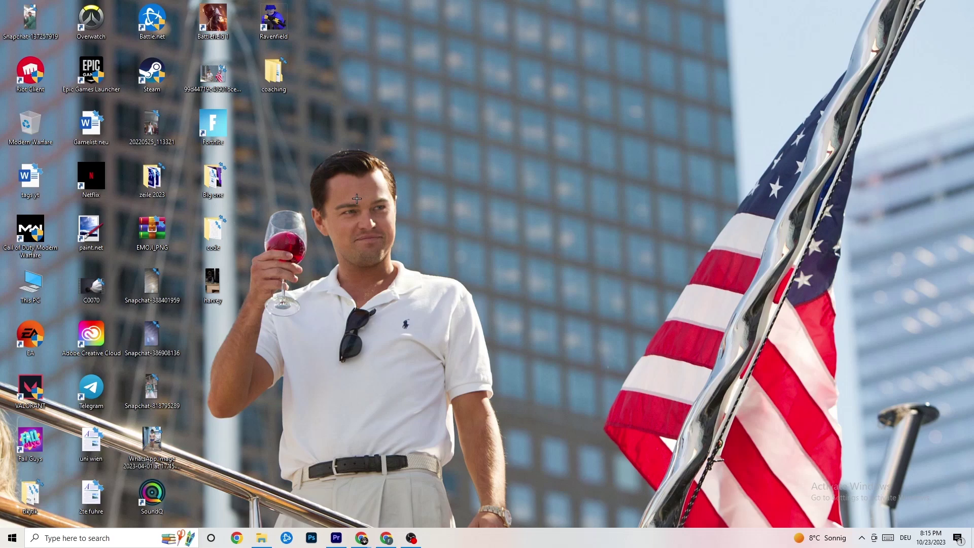
# Show the computer's sleep, shut down and restart options, and dismiss them without choosing one
pyautogui.click(12, 538)
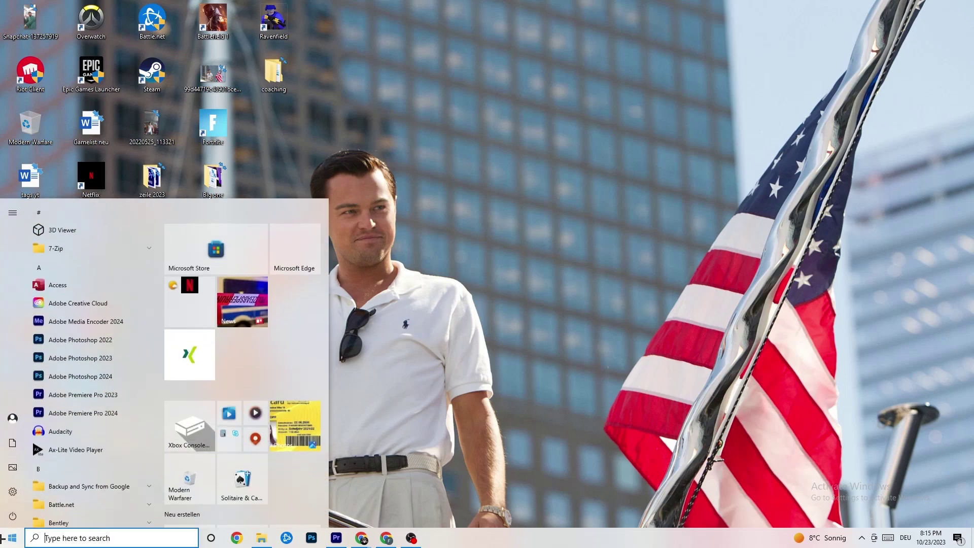
pyautogui.click(14, 515)
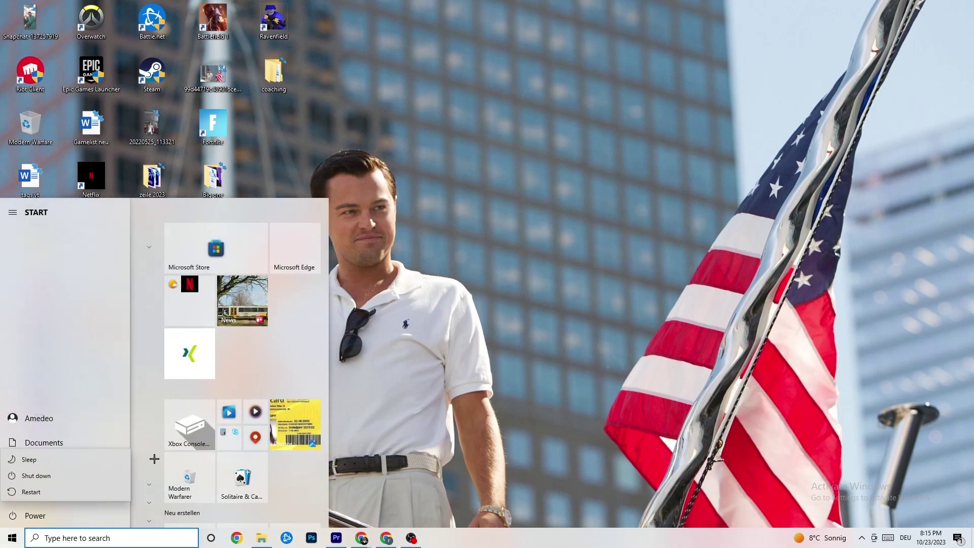
pyautogui.click(533, 230)
pyautogui.click(477, 205)
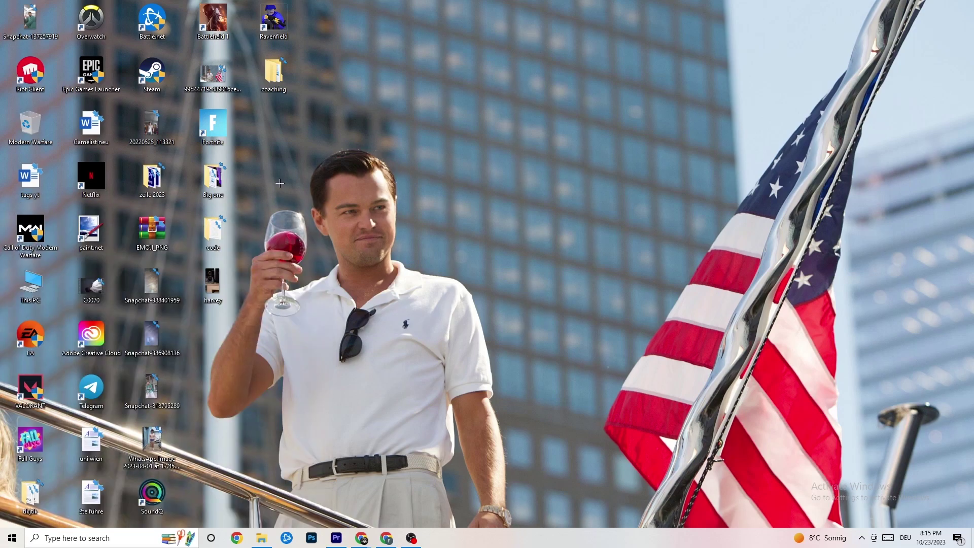